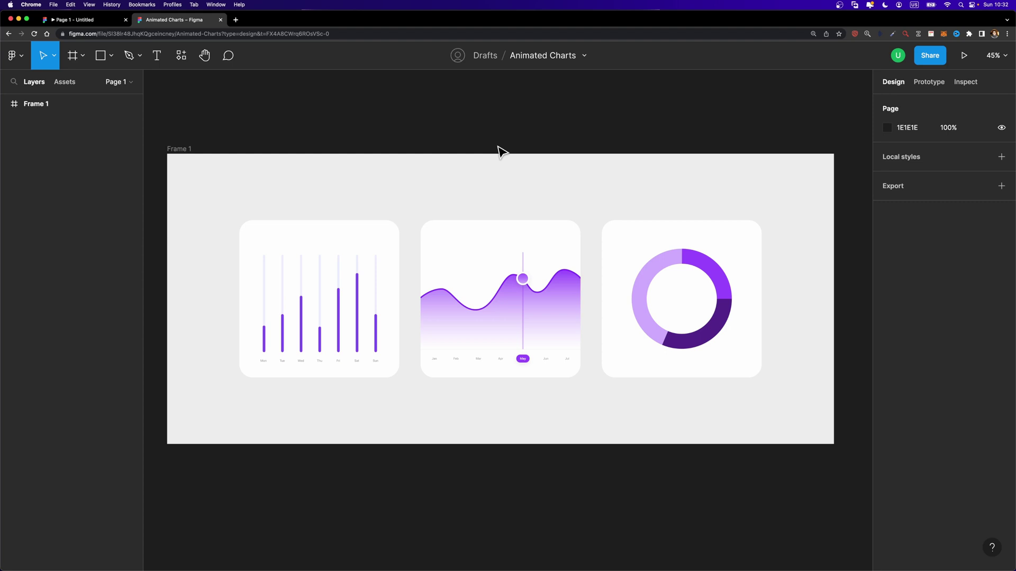
Step: Select the bar chart's Bars group inside Bar Chart > Chart, briefly hiding and reshowing it
left_click(185, 149)
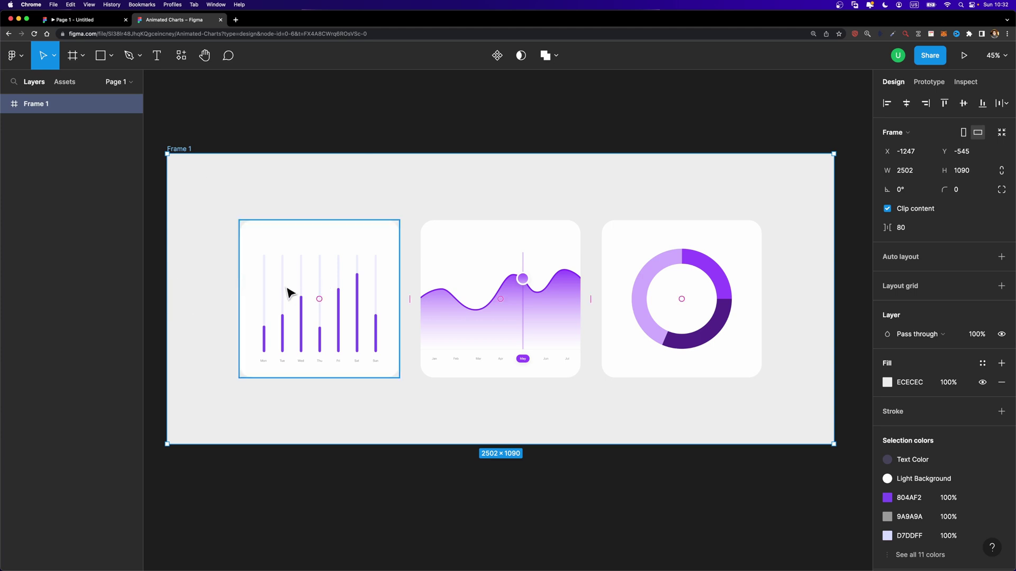
scroll(282, 328, "up", 5)
left_click(282, 328)
left_click(14, 123)
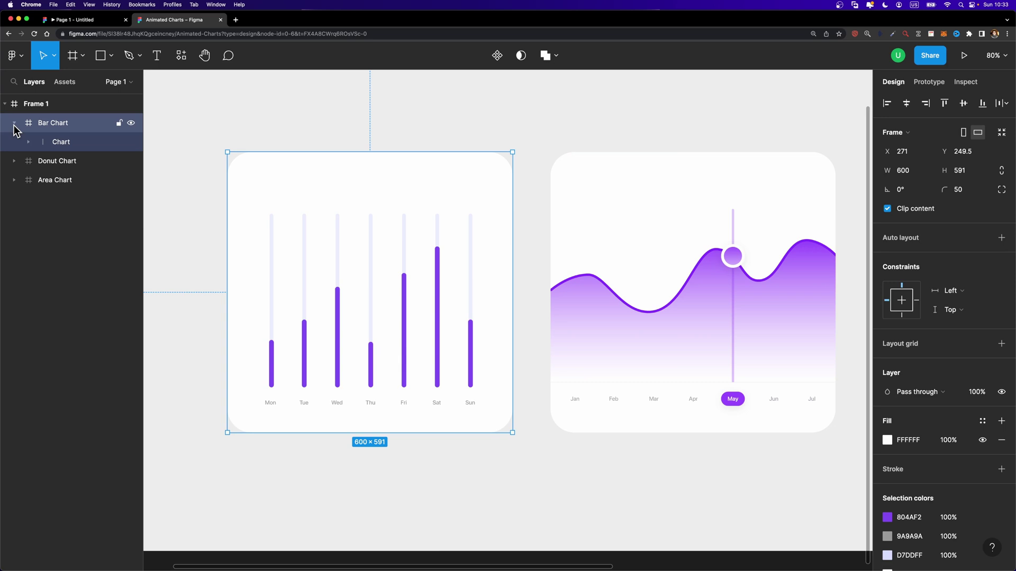
left_click(27, 141)
left_click(28, 142)
left_click(45, 296)
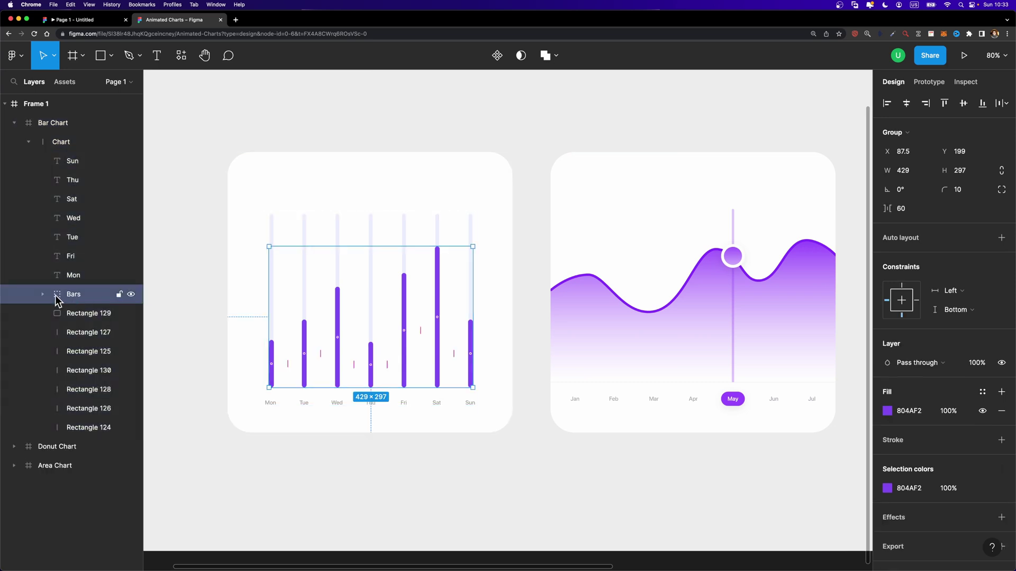
left_click(130, 295)
left_click(130, 295)
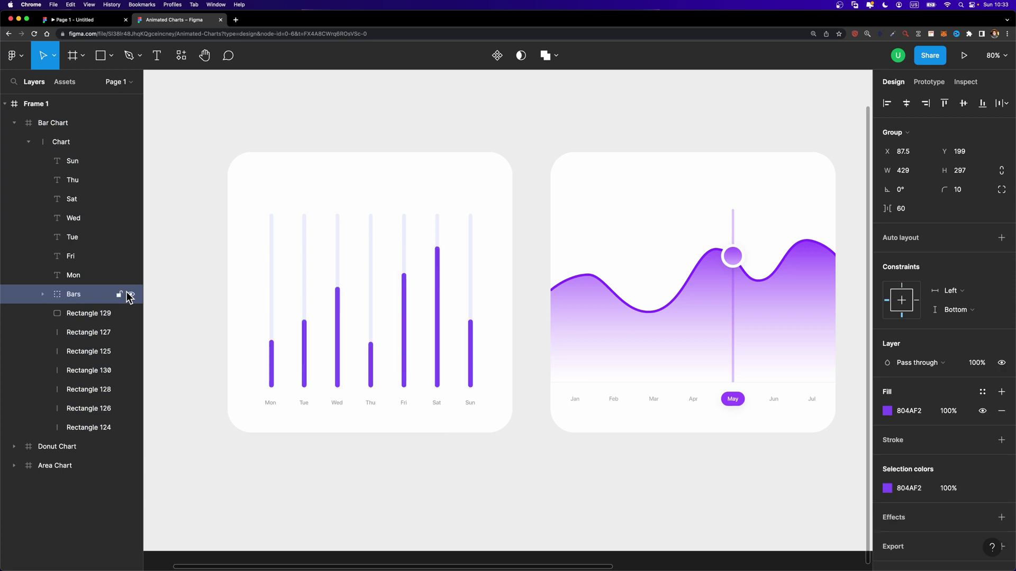
Step: Squash the Bars group down to 429 × 4.1 so the bars sit on the baseline
scroll(390, 274, "left", 2)
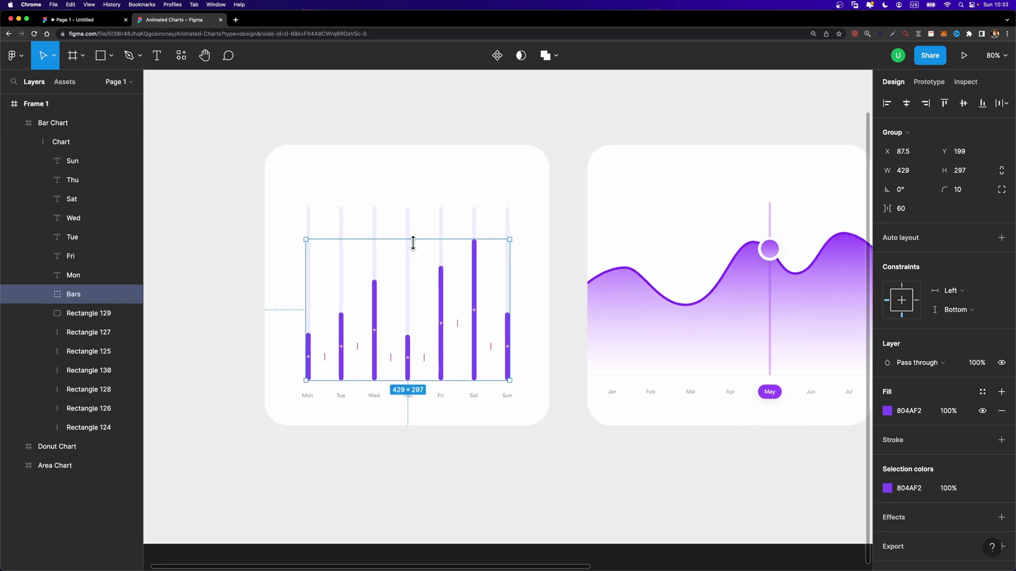
left_click_drag(415, 242, 406, 378)
scroll(420, 374, "up", 3)
scroll(420, 365, "down", 8)
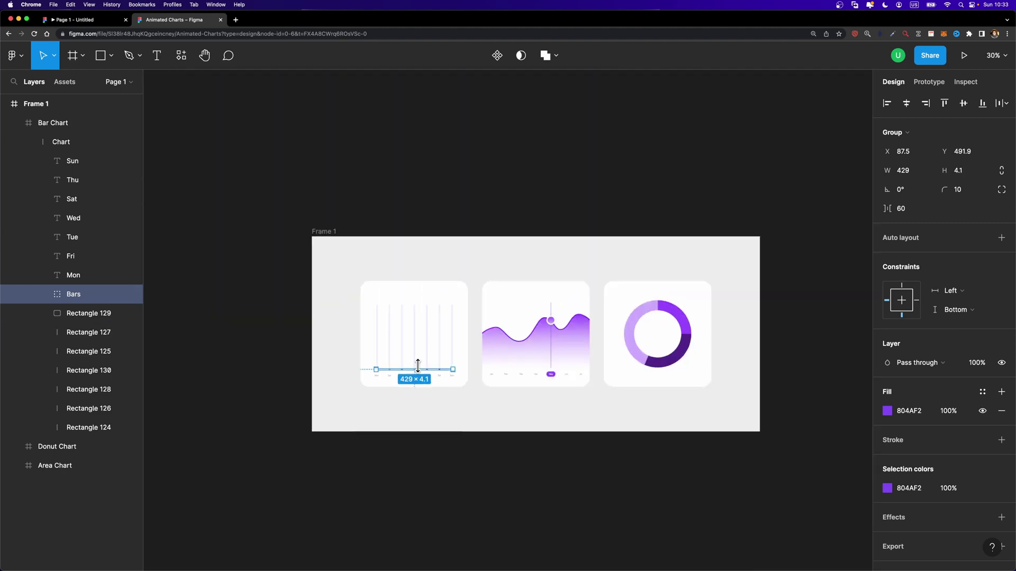
Step: Move the area chart's gradient fill and wave line together below the card
scroll(461, 363, "up", 3)
scroll(507, 333, "up", 4)
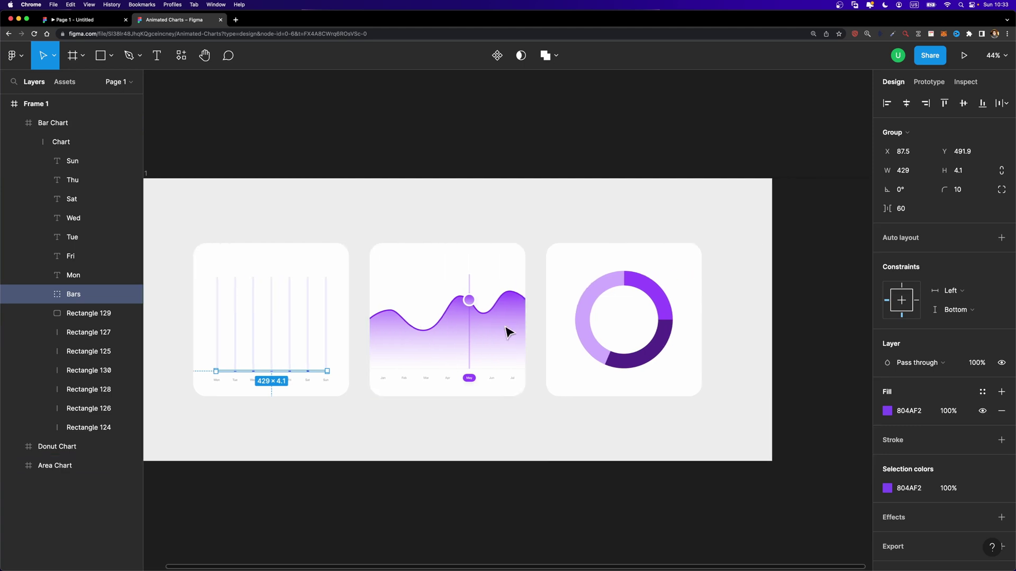
double_click(429, 329)
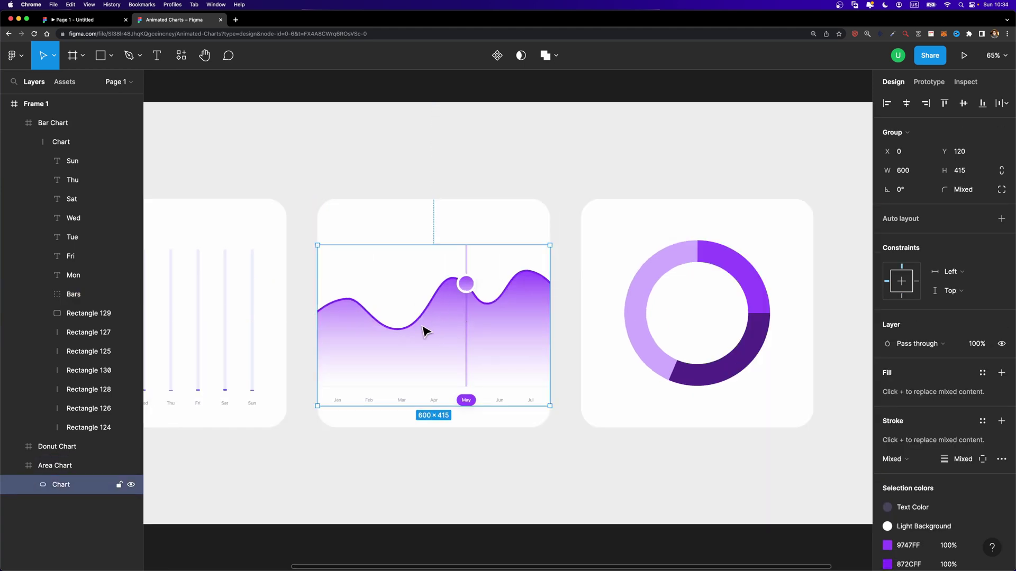
left_click(27, 485)
scroll(79, 483, "down", 5)
left_click(424, 326)
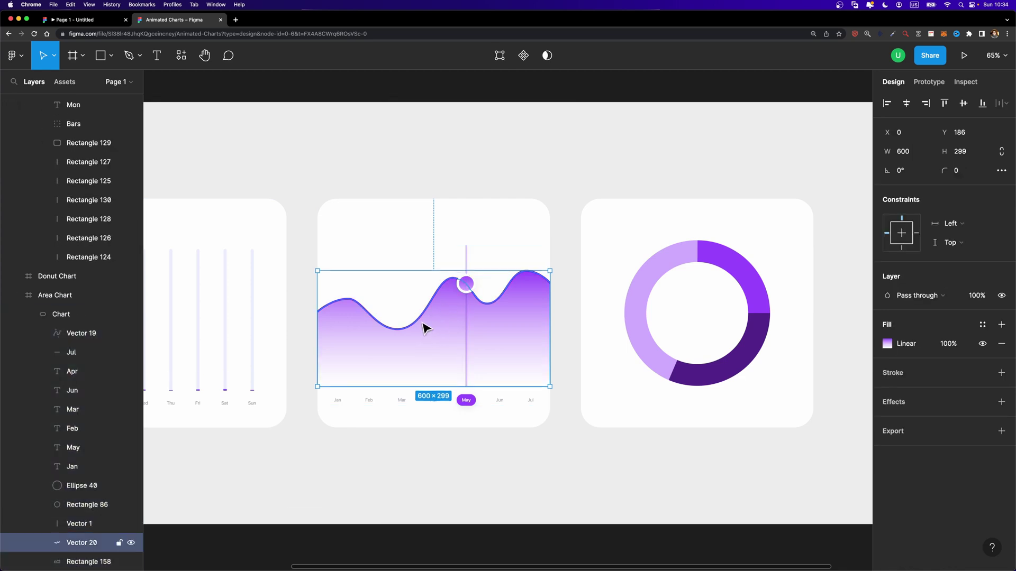
left_click(421, 327, "shift")
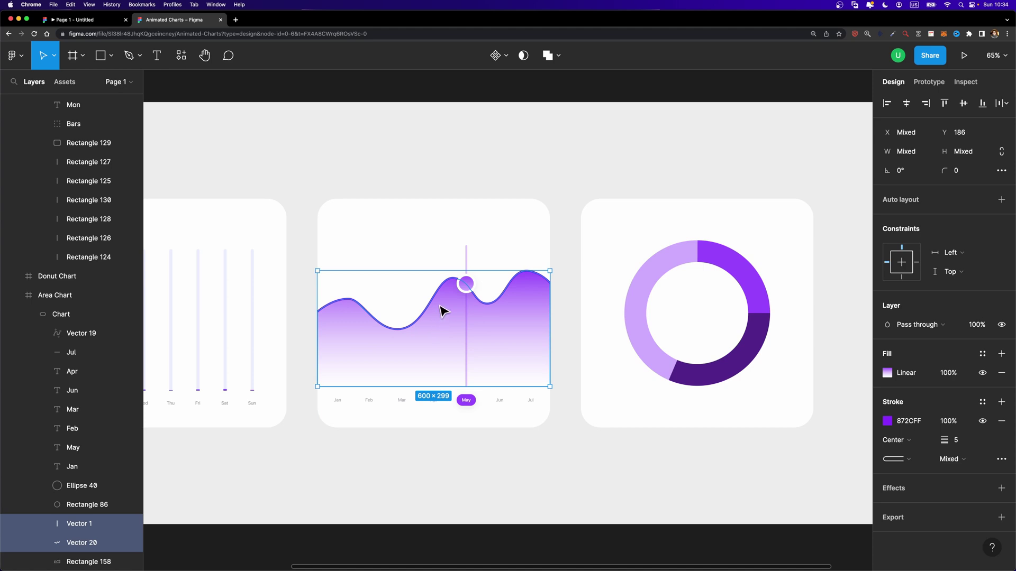
left_click_drag(444, 311, 443, 473)
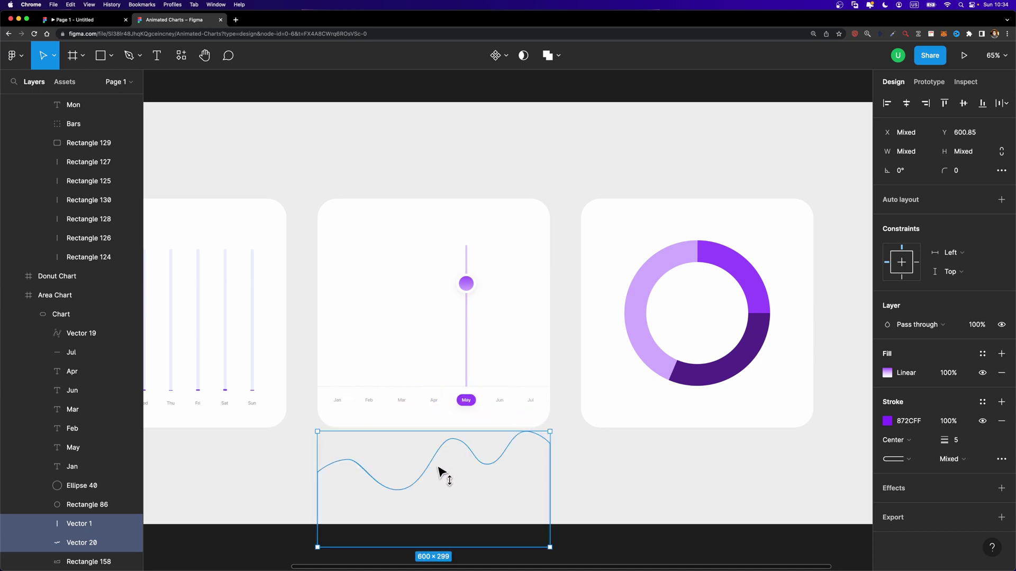
Step: Toggle the Area Chart frame's clip content off and back on to hide the moved wave
left_click(356, 351)
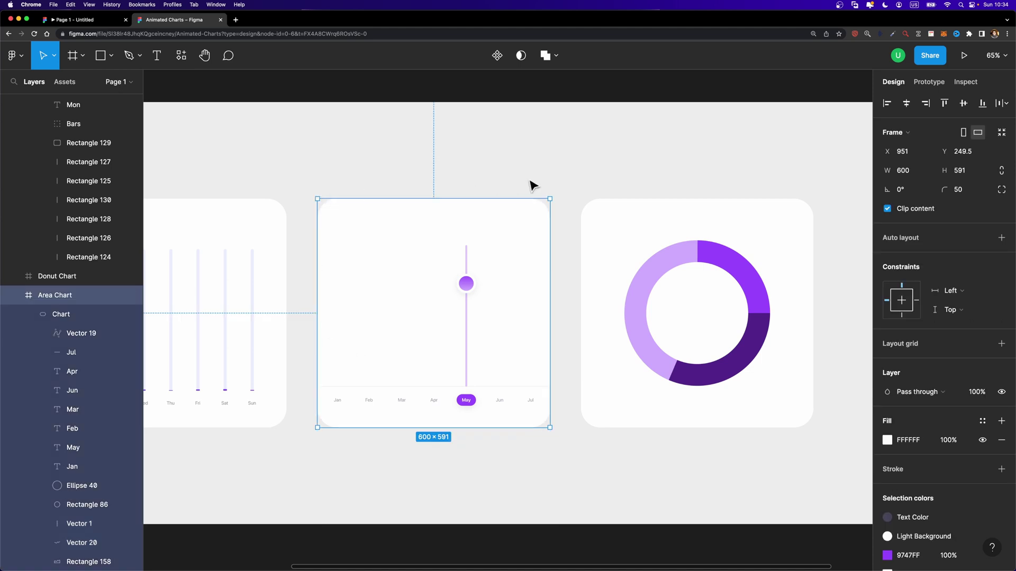
left_click(887, 209)
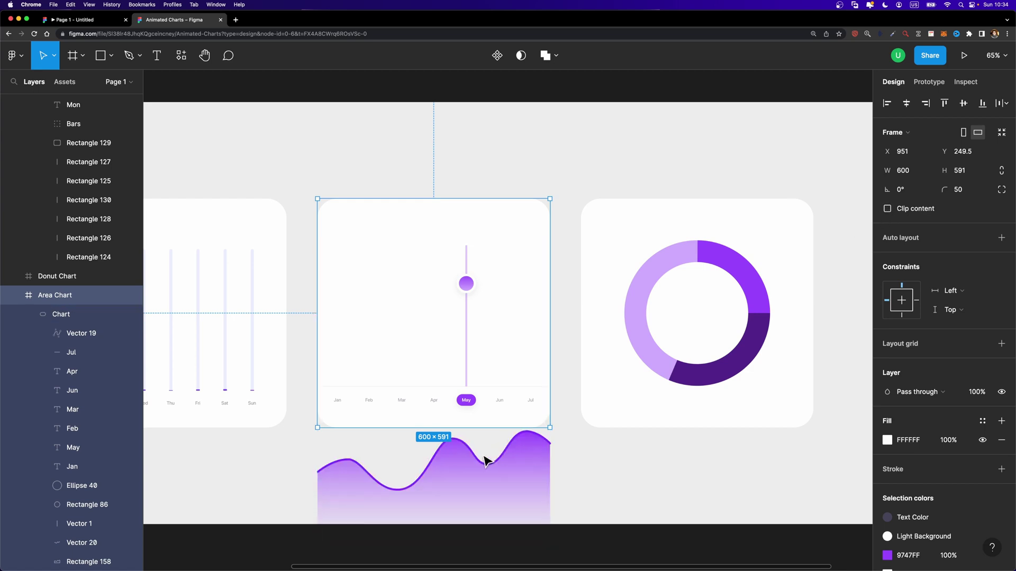
left_click(887, 210)
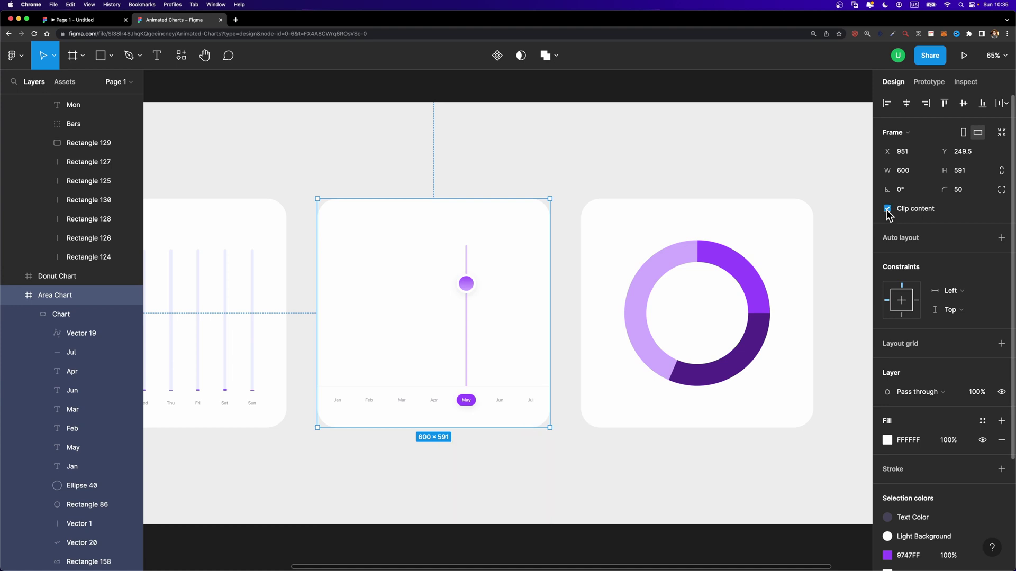
Step: Drag the May marker dot and vertical line left past the area chart card's edge
left_click(469, 287)
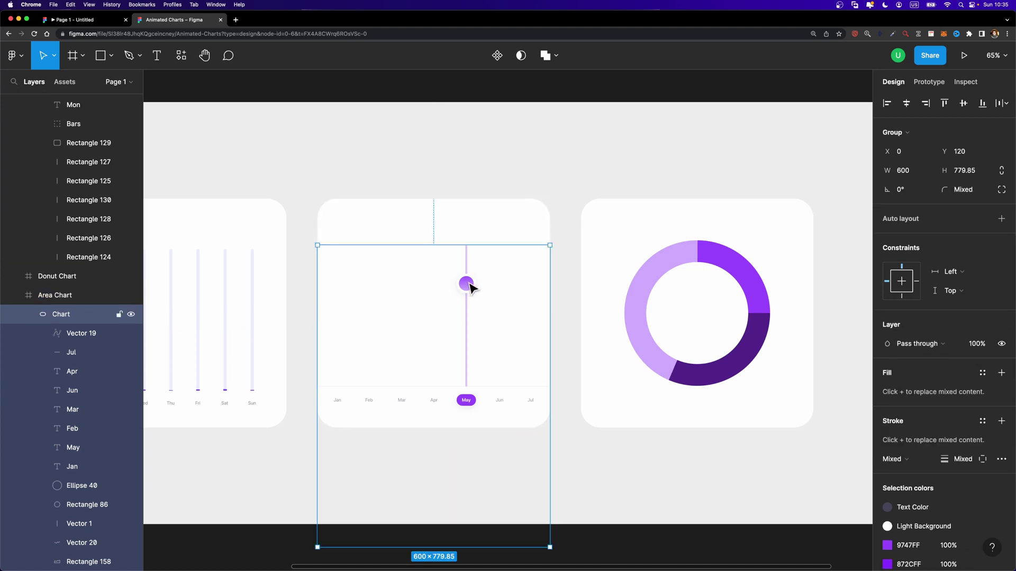
left_click(469, 286)
left_click(470, 299, "shift")
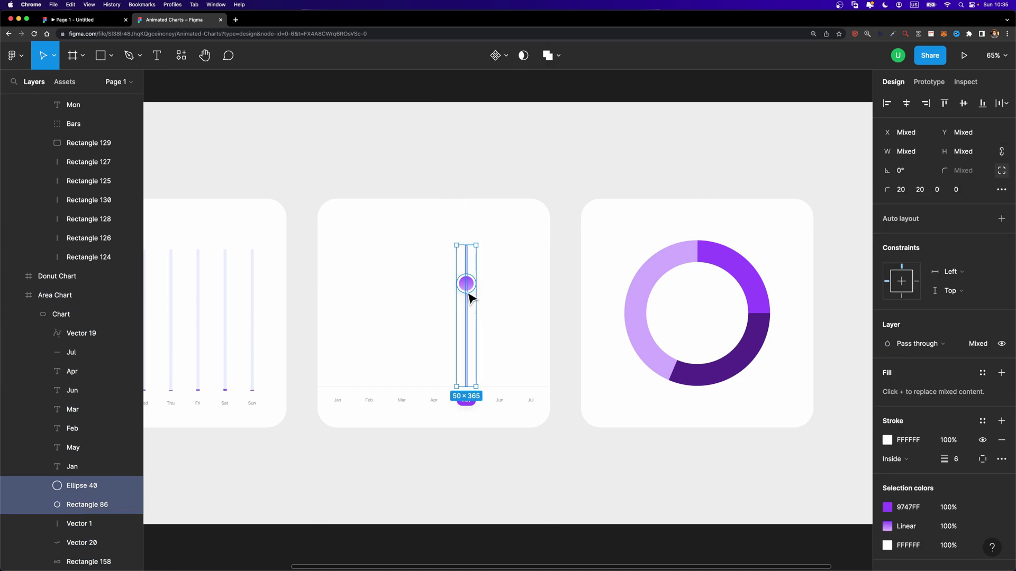
left_click_drag(470, 286, 309, 295)
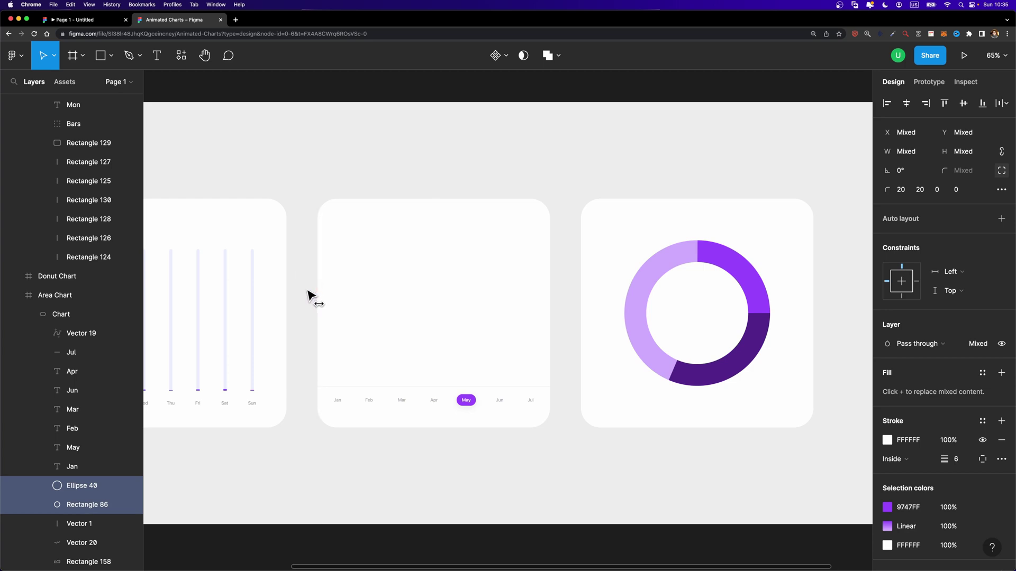
scroll(585, 257, "right", 5)
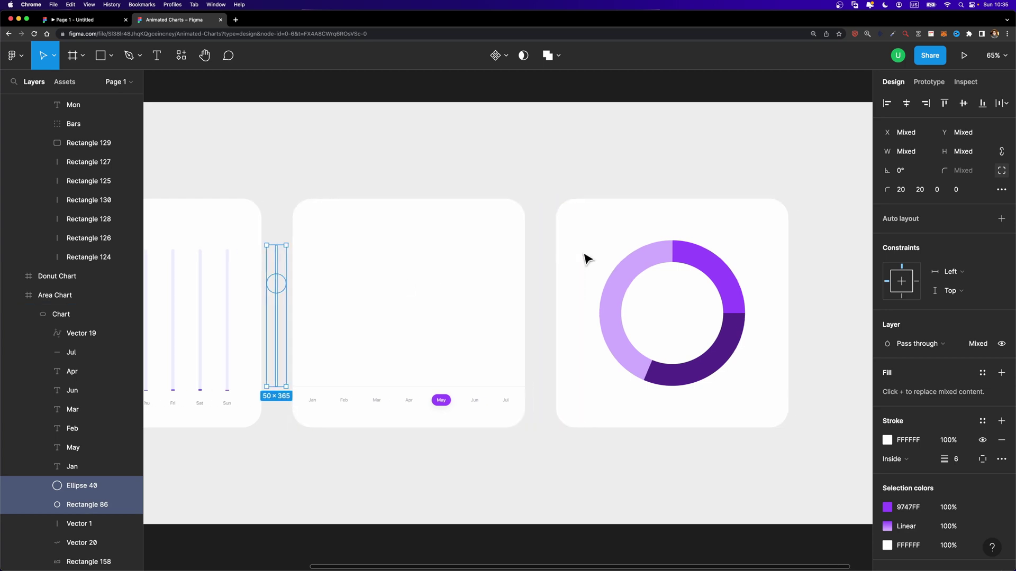
scroll(585, 257, "right", 1)
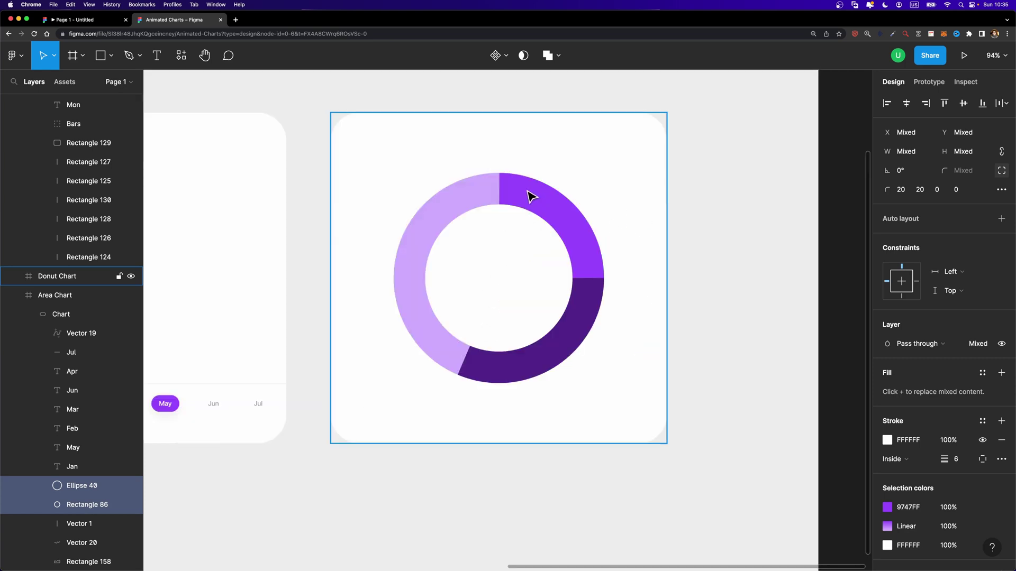
Step: Mask the bright purple arc with its duplicate, then rotate the copy Ellipse 51 about 90°
scroll(557, 305, "up", 3)
double_click(550, 205)
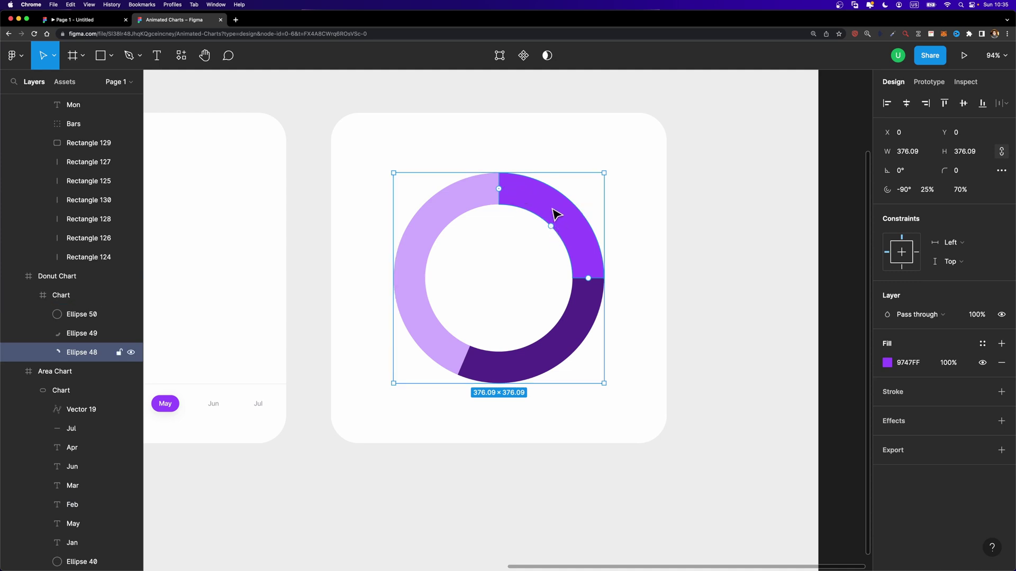
key("super+d")
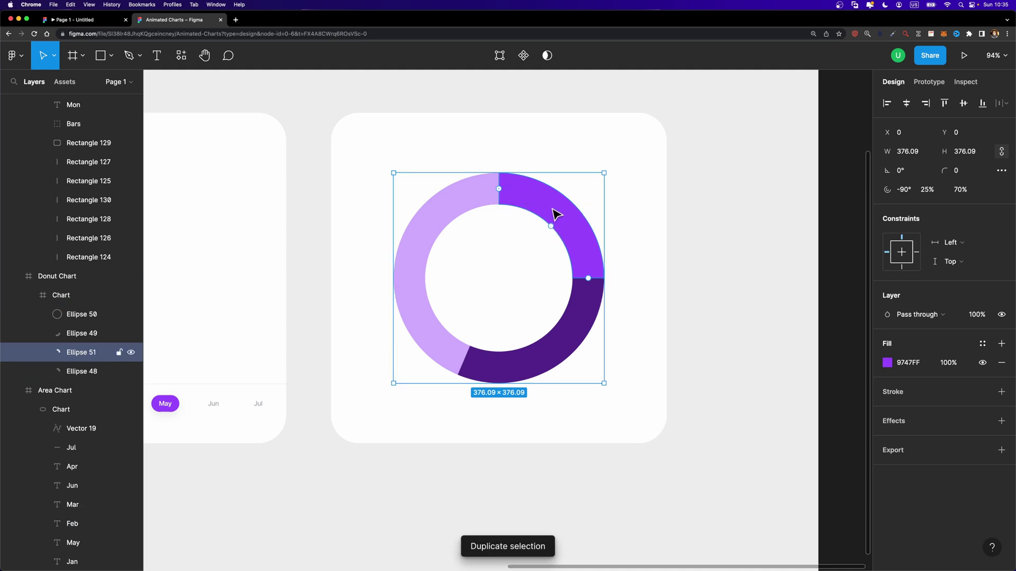
left_click(75, 372, "shift")
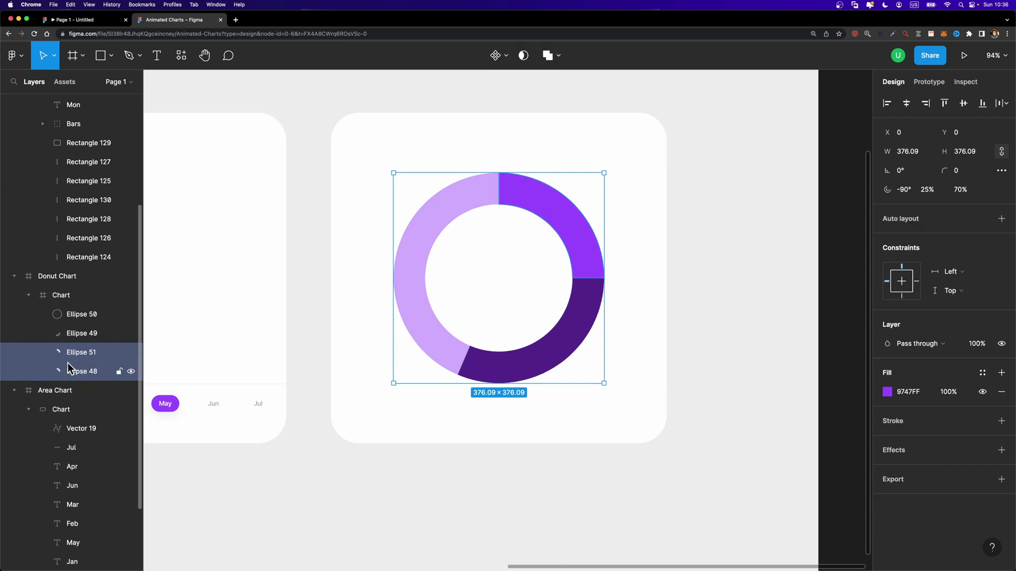
left_click(523, 61)
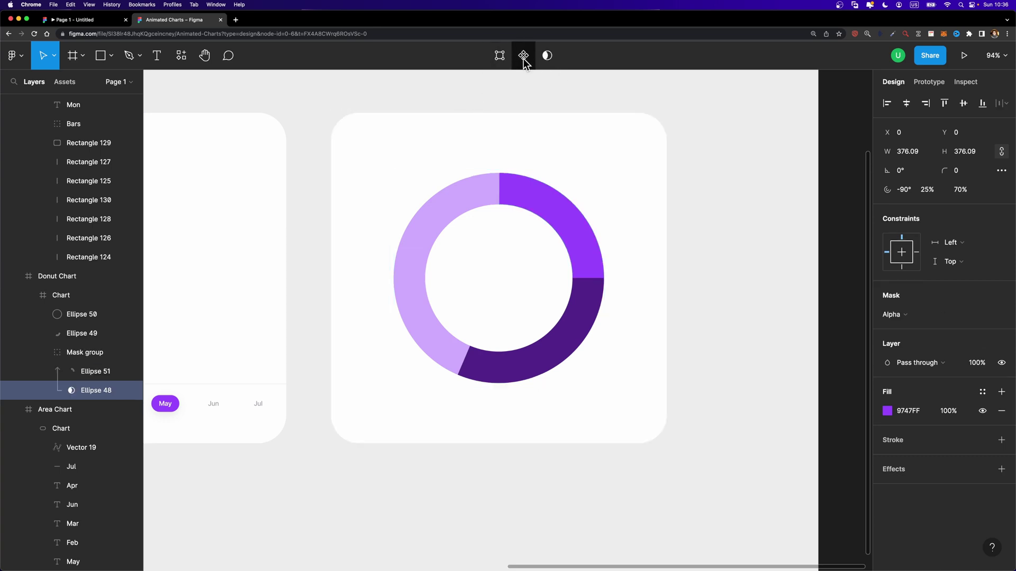
left_click(94, 371)
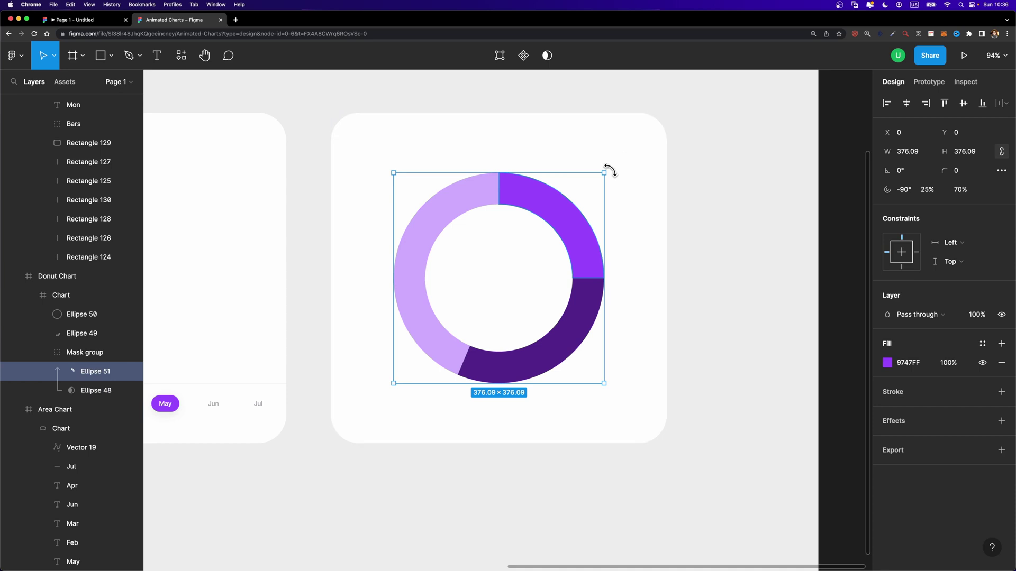
left_click_drag(608, 168, 404, 184)
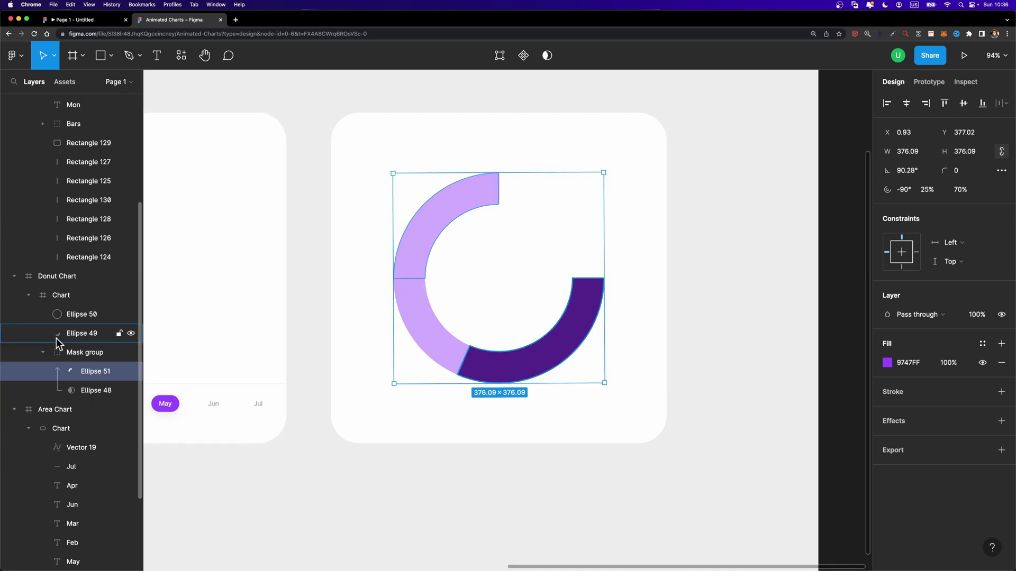
Step: Mask the lilac donut segment with a copy and rotate the copy to 160.76°
left_click(74, 315)
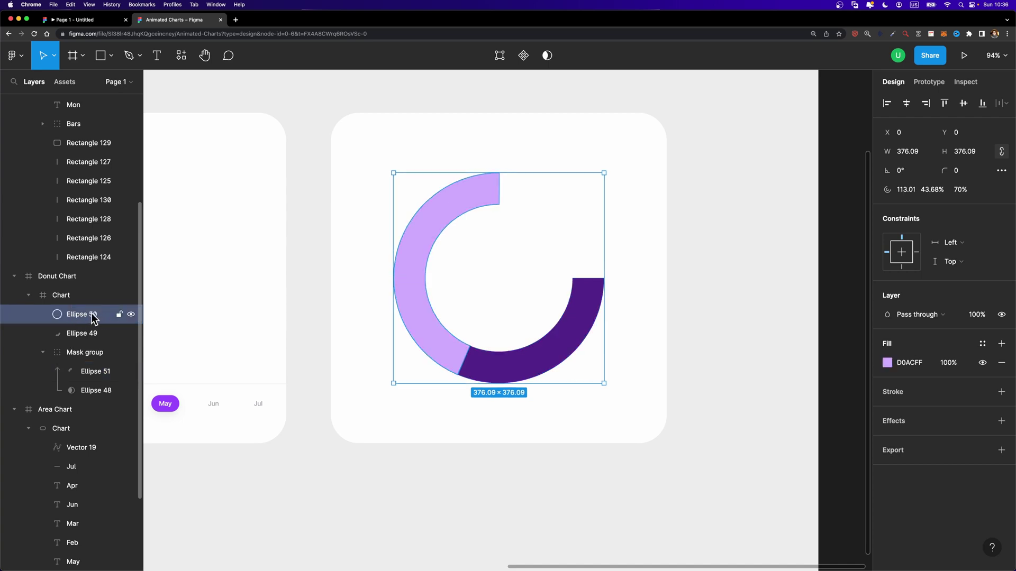
key("super+v")
left_click(90, 331, "shift")
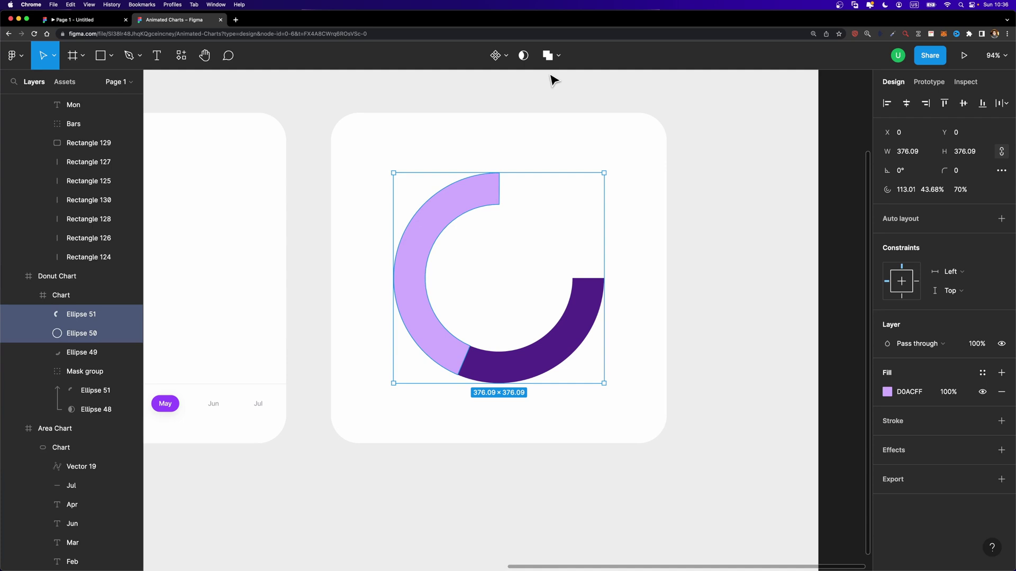
left_click(524, 56)
left_click(105, 336)
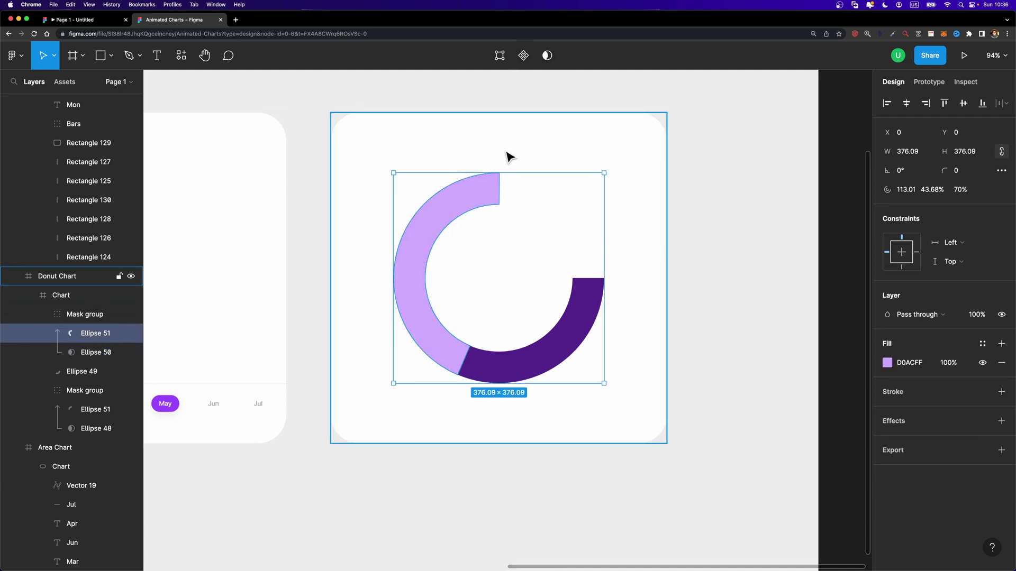
left_click_drag(391, 165, 534, 359)
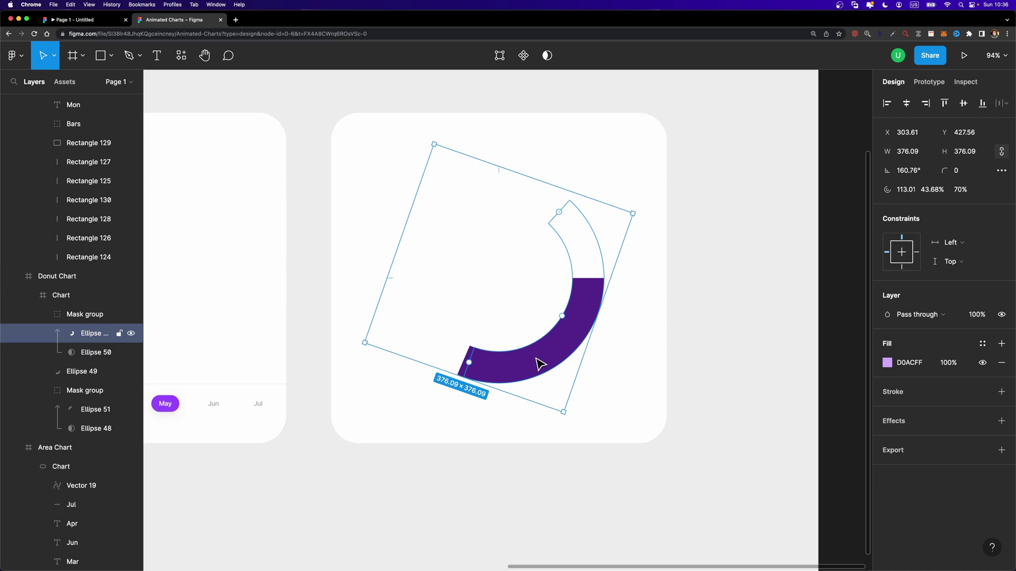
Step: Mask the dark purple arc with a duplicate rotated to 114.44°, then zoom out
left_click(94, 371)
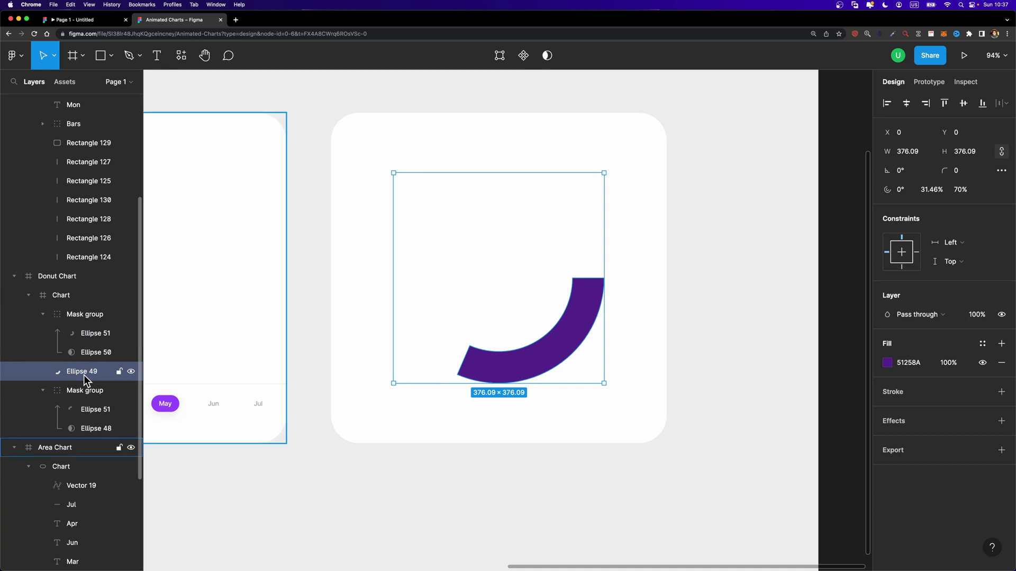
key("super+d")
left_click(76, 394, "shift")
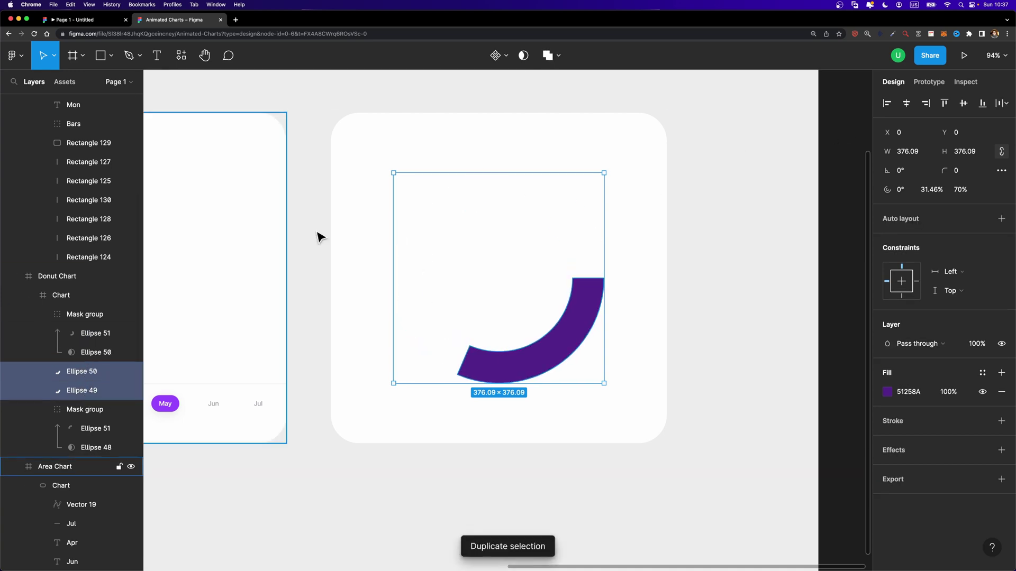
left_click(528, 53)
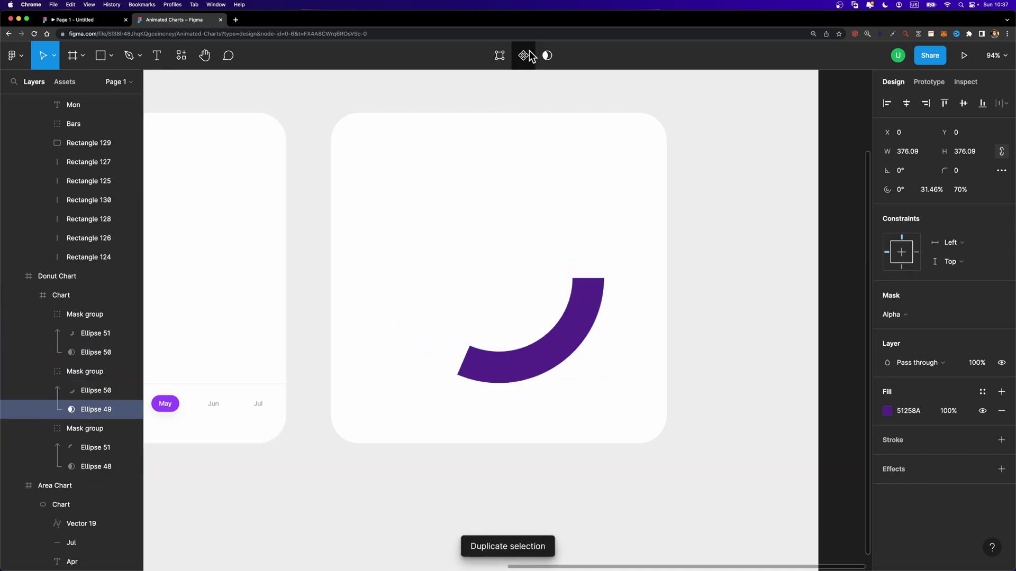
left_click(86, 391)
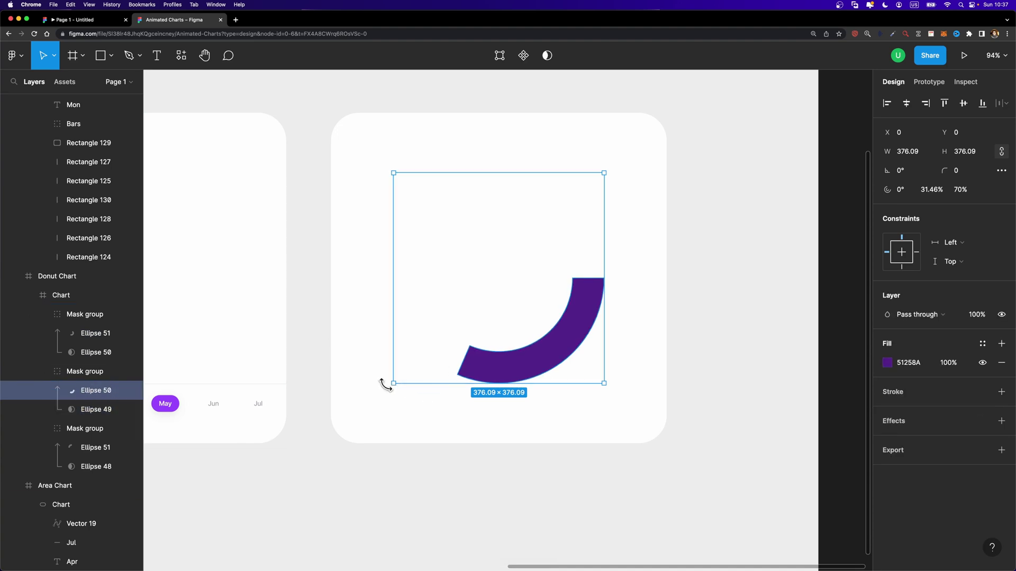
left_click_drag(386, 386, 617, 328)
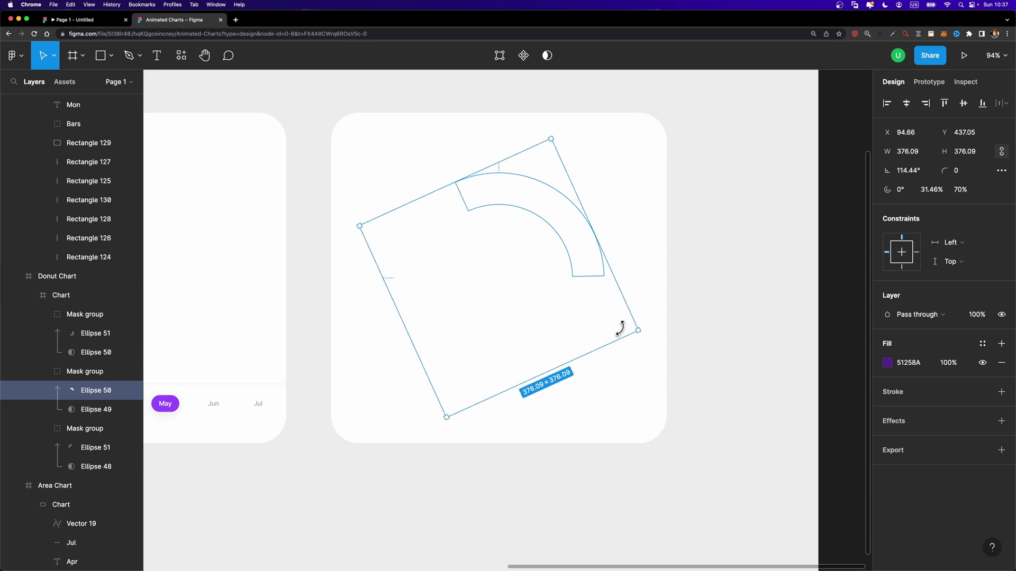
key("shift+1")
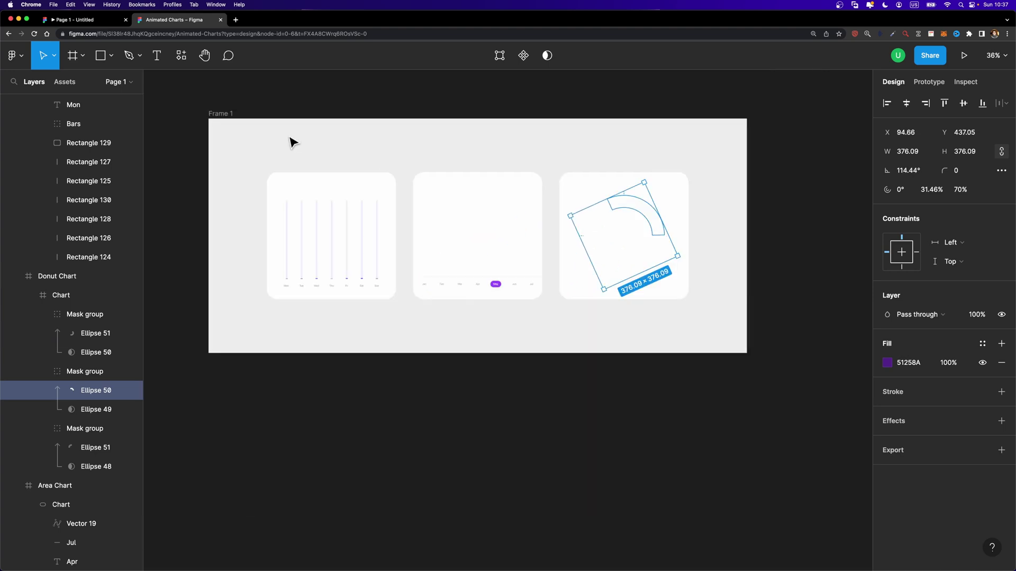
Step: Duplicate Frame 1 to create Frame 2
left_click(220, 117)
left_click(217, 113)
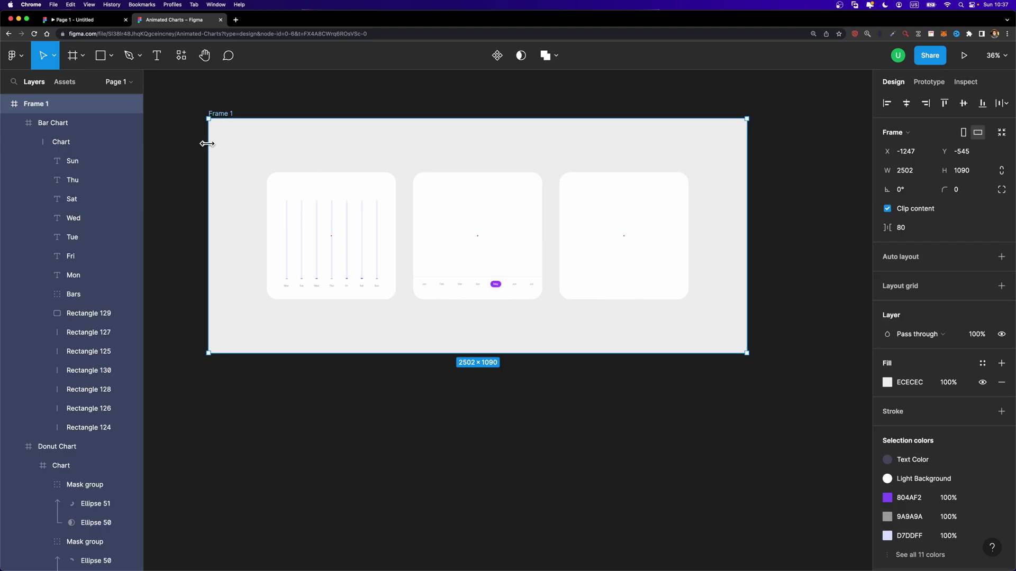
key("super+d")
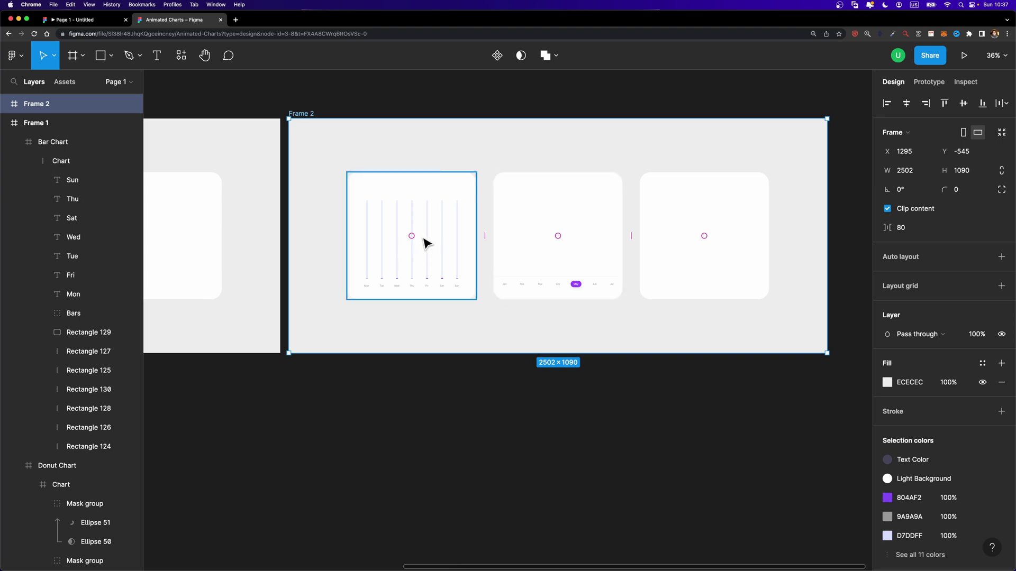
Step: Stretch Frame 2's Bars group back up to 429 × 290.83 for full-height bars
double_click(392, 295)
scroll(391, 280, "up", 5)
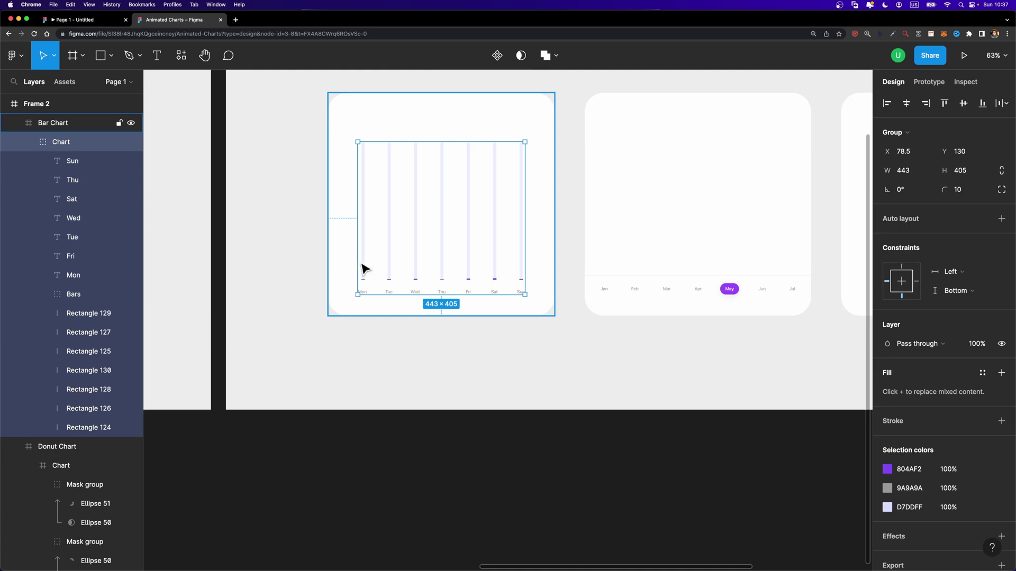
left_click(77, 295)
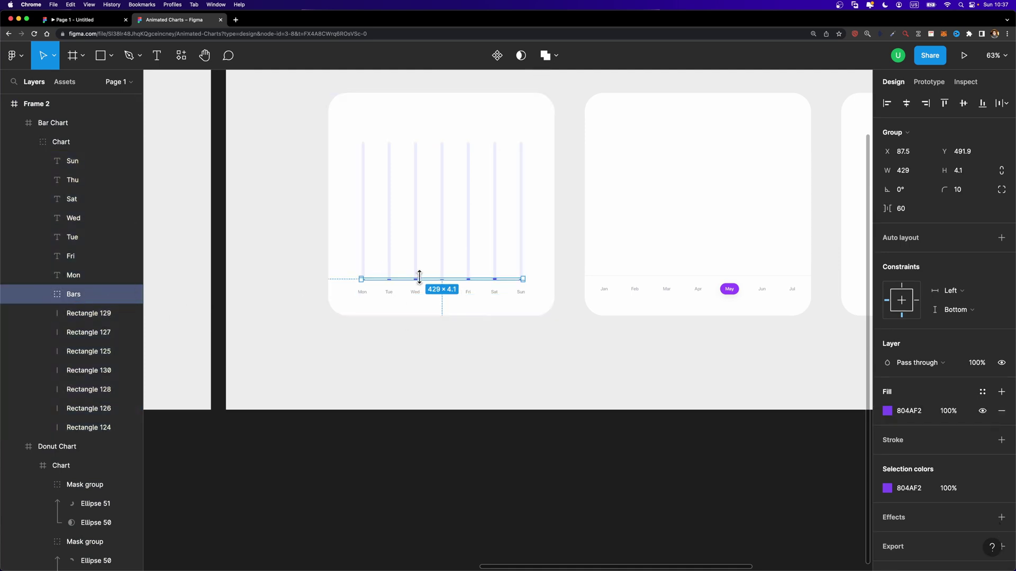
scroll(417, 274, "up", 5)
scroll(438, 338, "up", 3)
left_click_drag(439, 400, 443, 224)
scroll(557, 334, "right", 7)
Step: Move Vector 1 and Vector 20 back up so the purple wave sits inside the area card
left_click(494, 408)
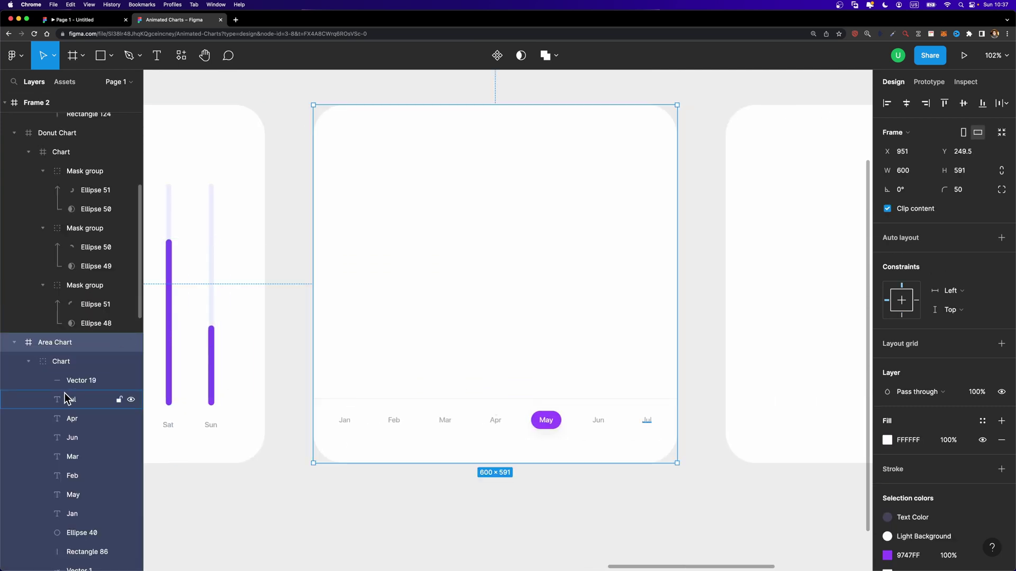
scroll(69, 397, "down", 4)
left_click(74, 478)
left_click(73, 493, "shift")
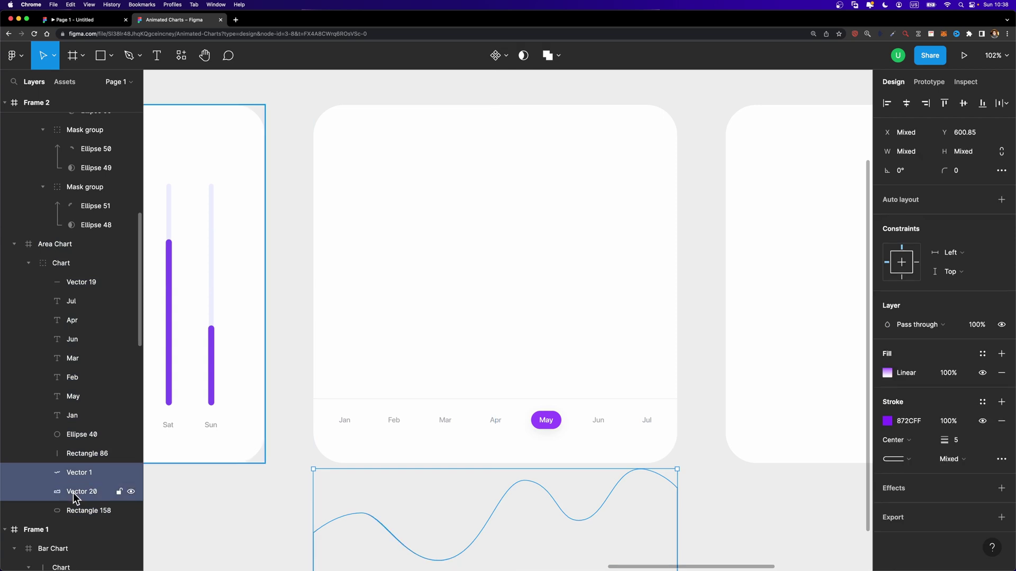
scroll(456, 428, "down", 3)
left_click_drag(373, 531, 373, 311)
scroll(380, 447, "down", 1)
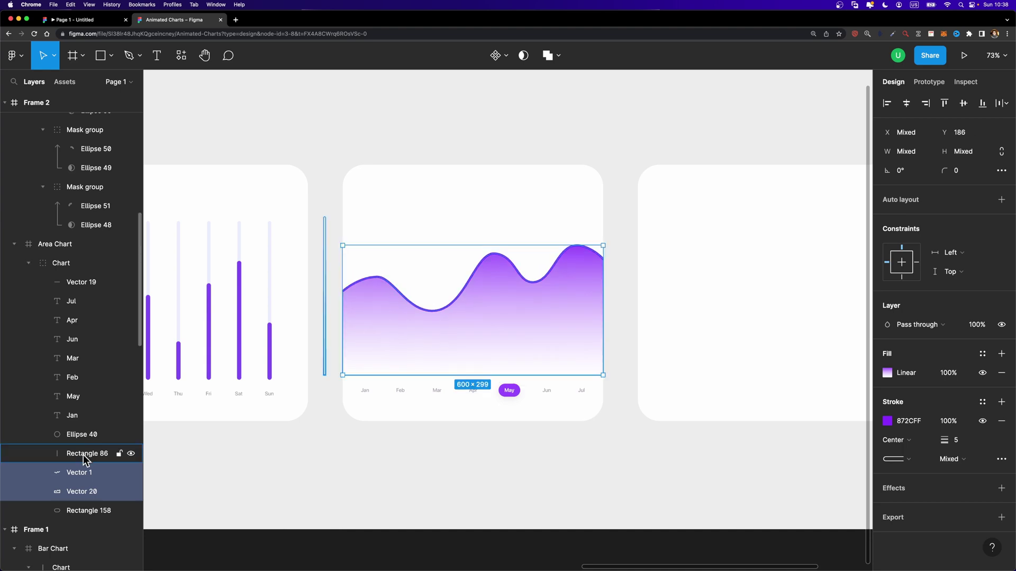
Step: Place the marker line and circle on the area chart, aligned with May
left_click(84, 455)
left_click(84, 436, "shift")
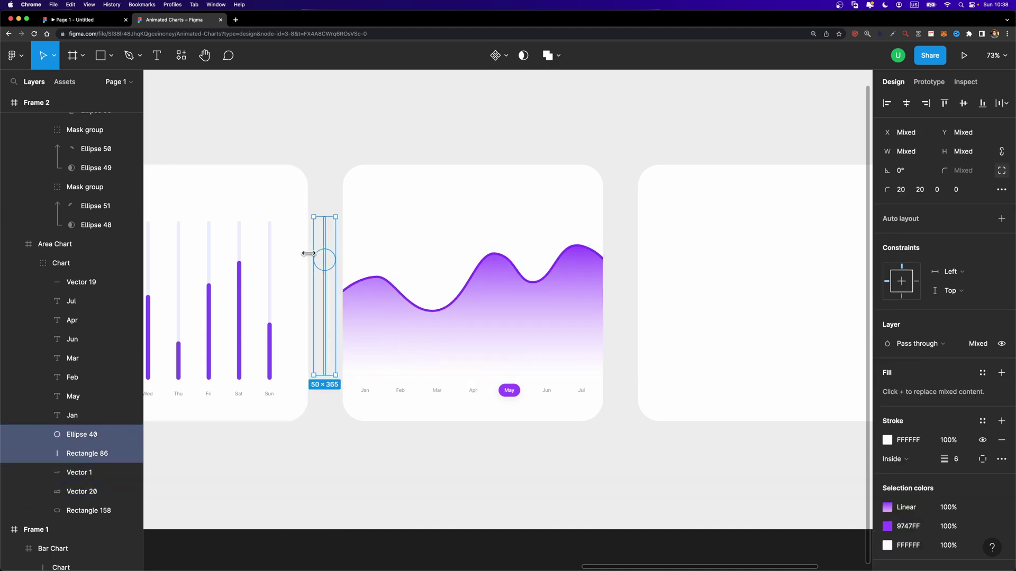
left_click_drag(325, 264, 527, 281)
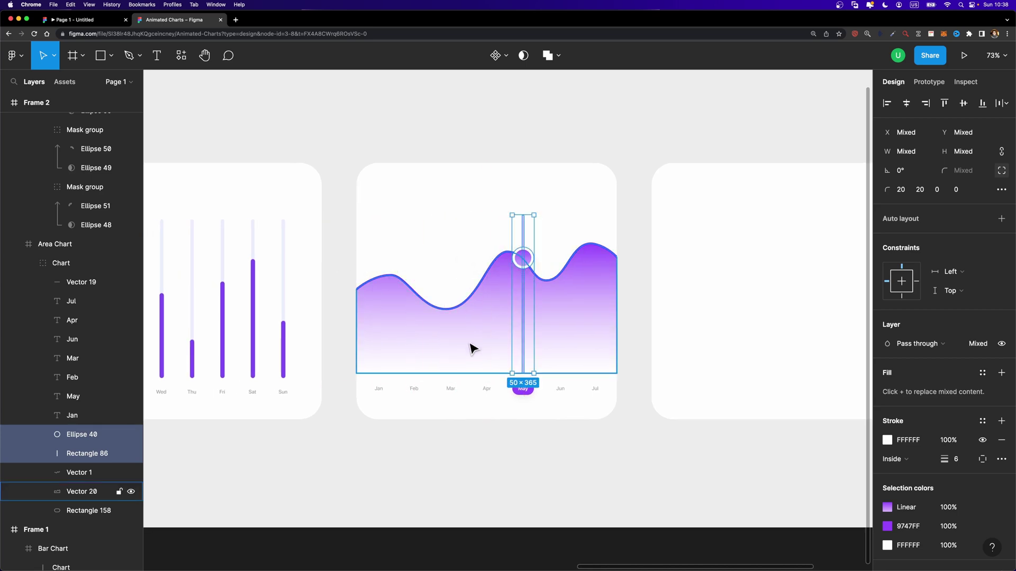
Step: Rotate the Ellipse 50 and Ellipse 51 donut arcs back until bright, dark and lilac segments close the ring
scroll(421, 372, "down", 2)
scroll(545, 365, "right", 5)
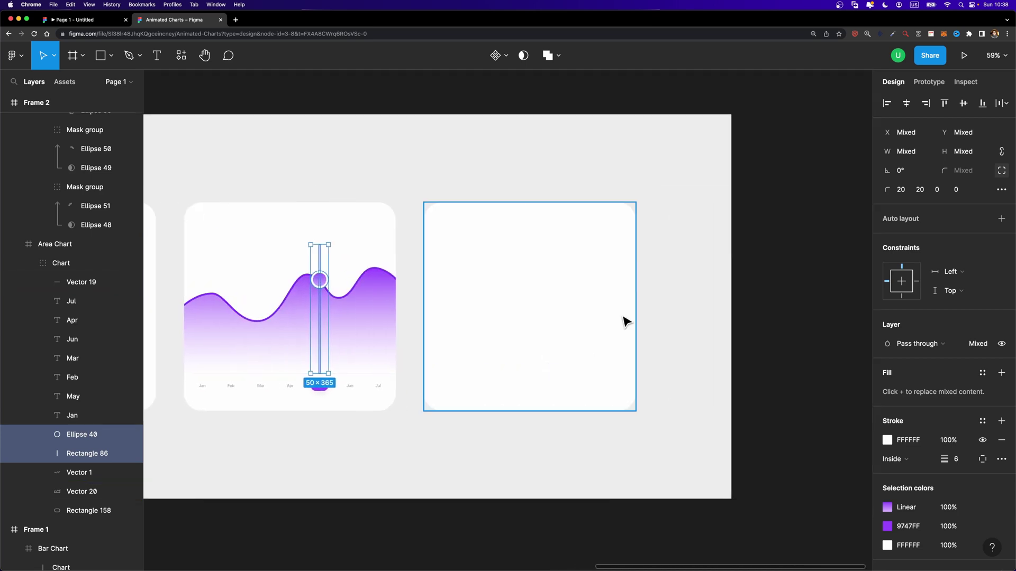
scroll(518, 318, "up", 3)
scroll(81, 312, "up", 3)
left_click(81, 309)
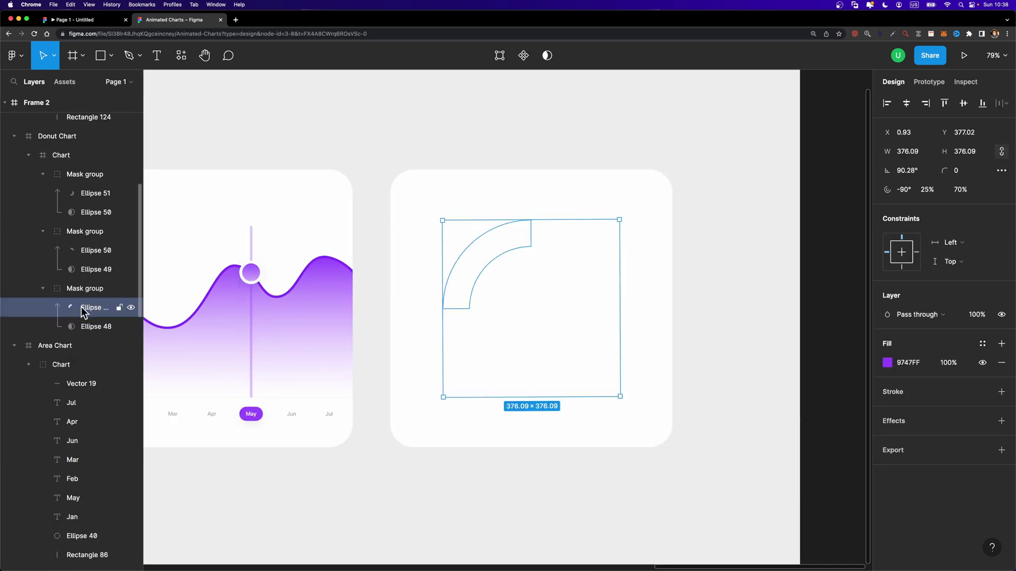
left_click_drag(627, 217, 613, 399)
left_click(86, 251)
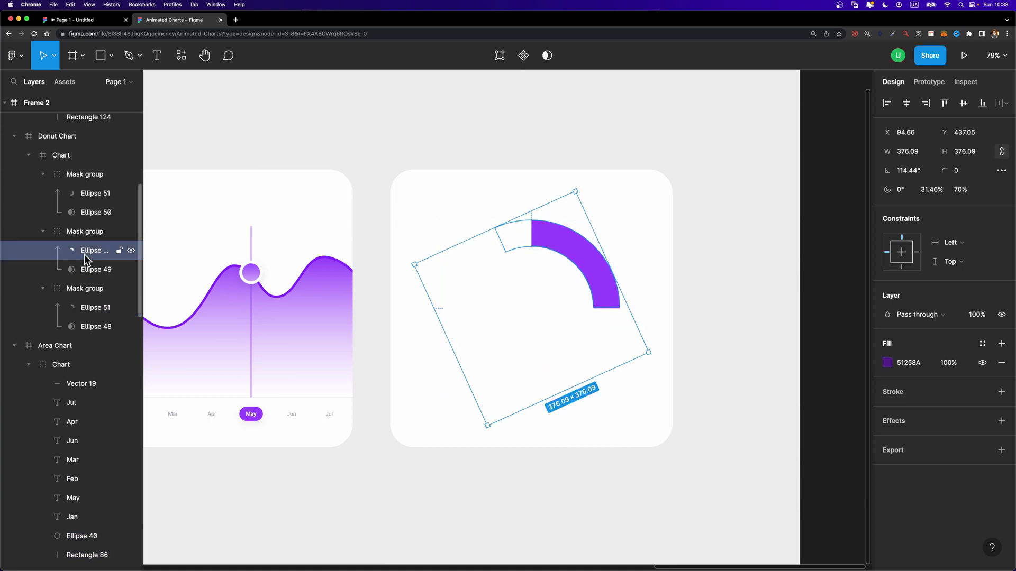
left_click_drag(571, 189, 573, 351)
left_click(105, 196)
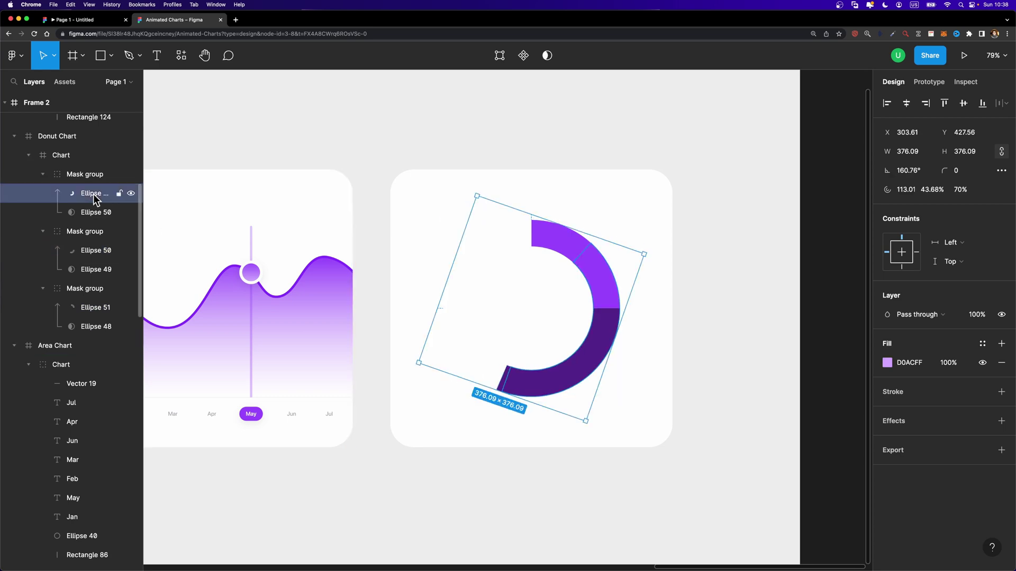
left_click_drag(646, 248, 488, 374)
scroll(640, 159, "down", 5)
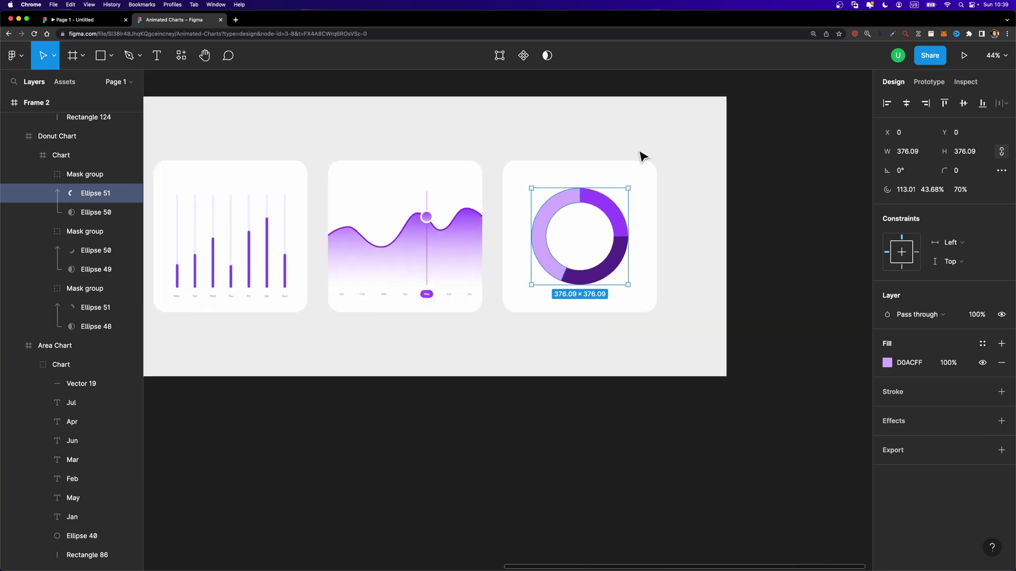
left_click(769, 143)
Step: Add a prototype connection from Frame 1 to Frame 2
scroll(770, 145, "left", 2)
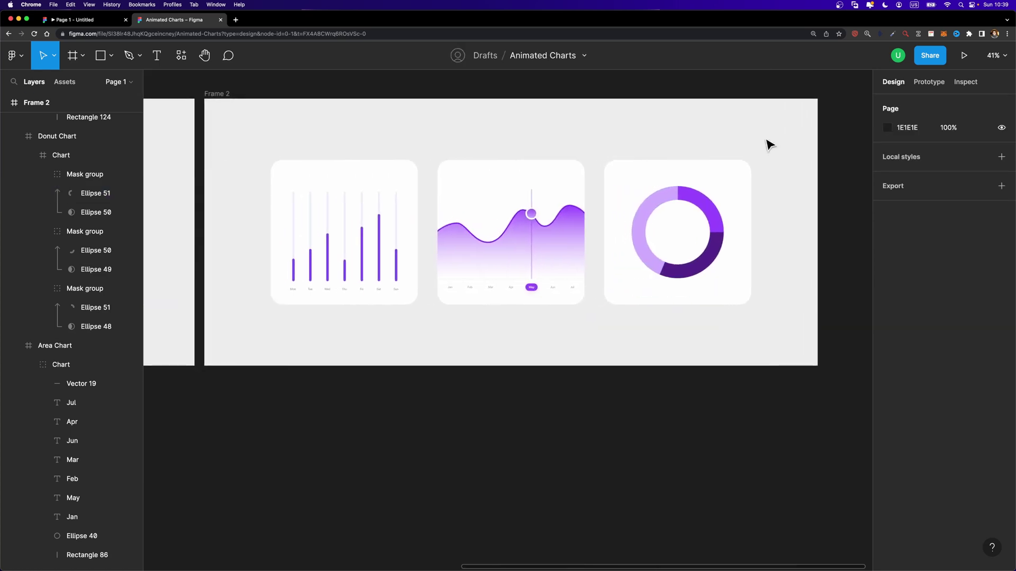
scroll(768, 144, "down", 2)
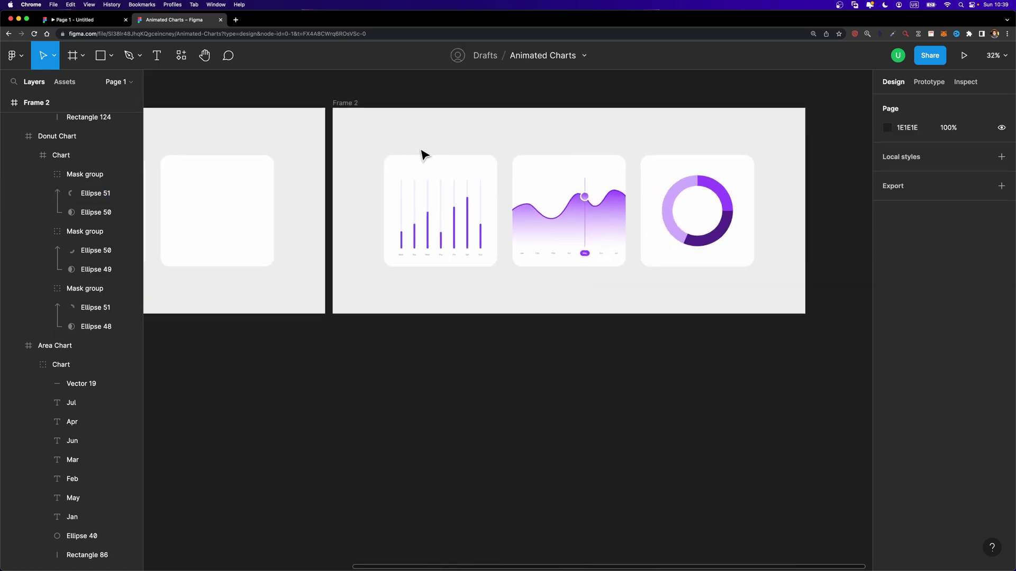
scroll(381, 130, "left", 6)
left_click(244, 103)
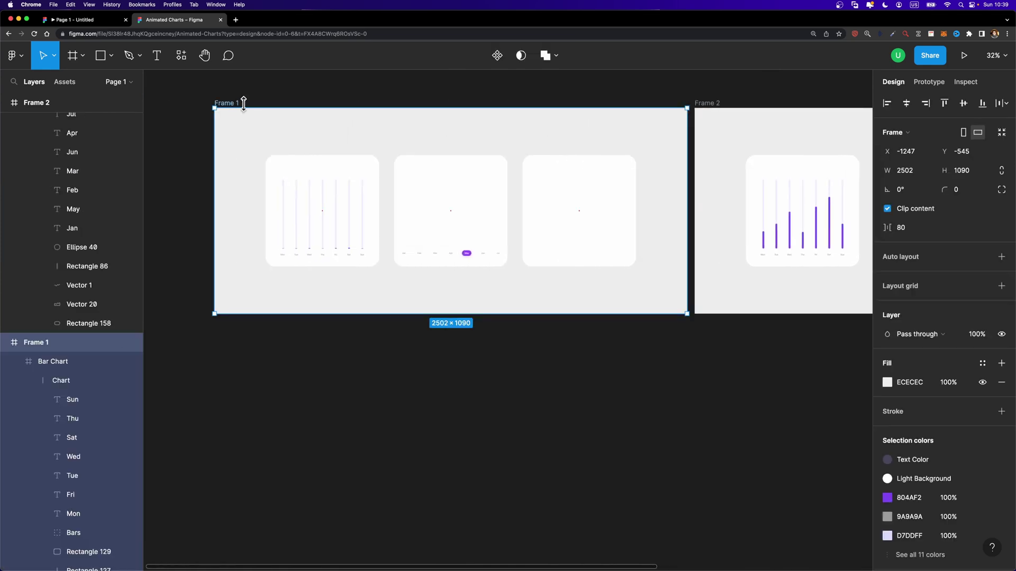
left_click(928, 82)
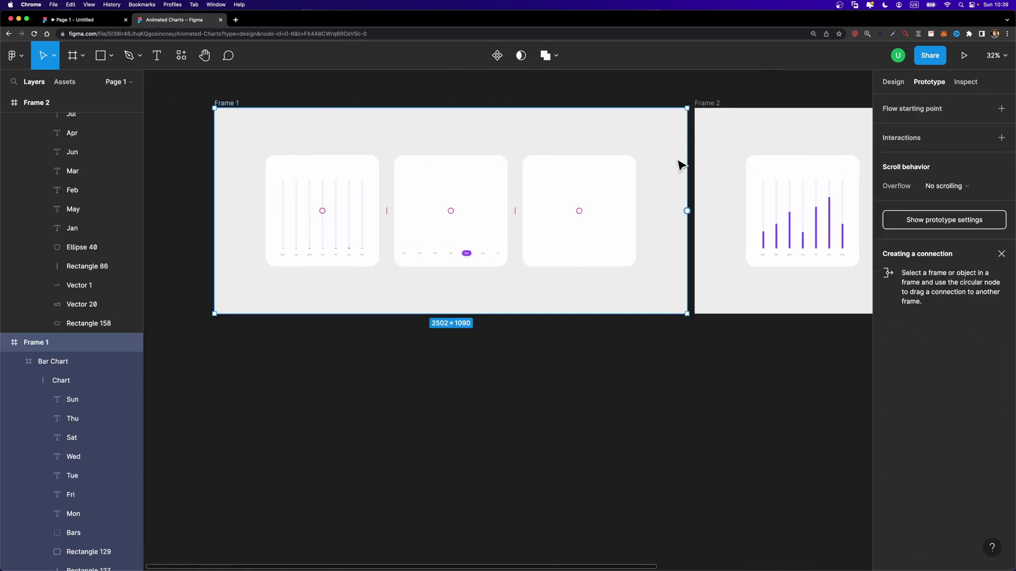
left_click_drag(687, 211, 721, 217)
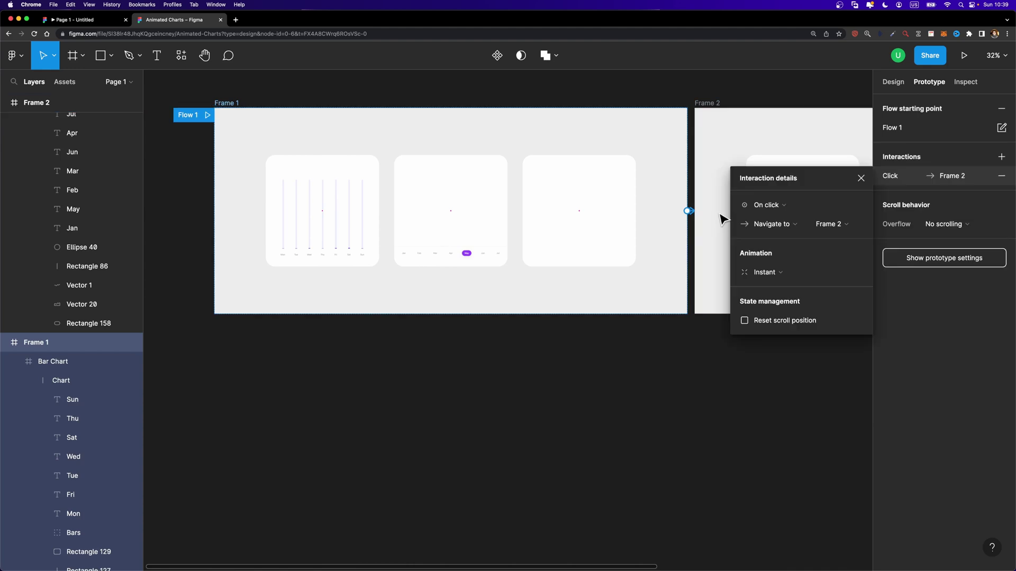
Step: Make the interaction On click, Smart animate, 1000ms, with Ease in and out easing
left_click(801, 204)
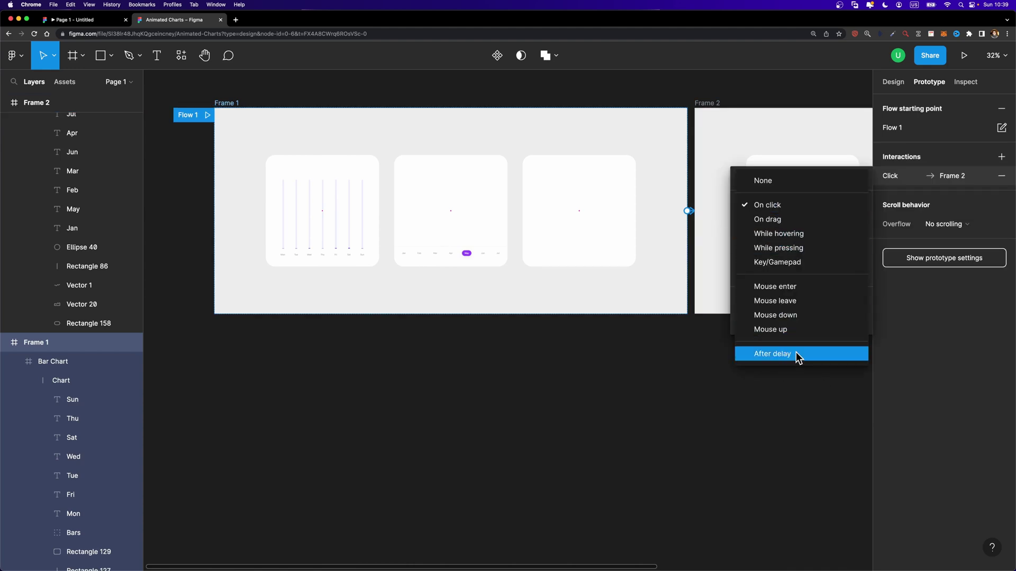
left_click(783, 205)
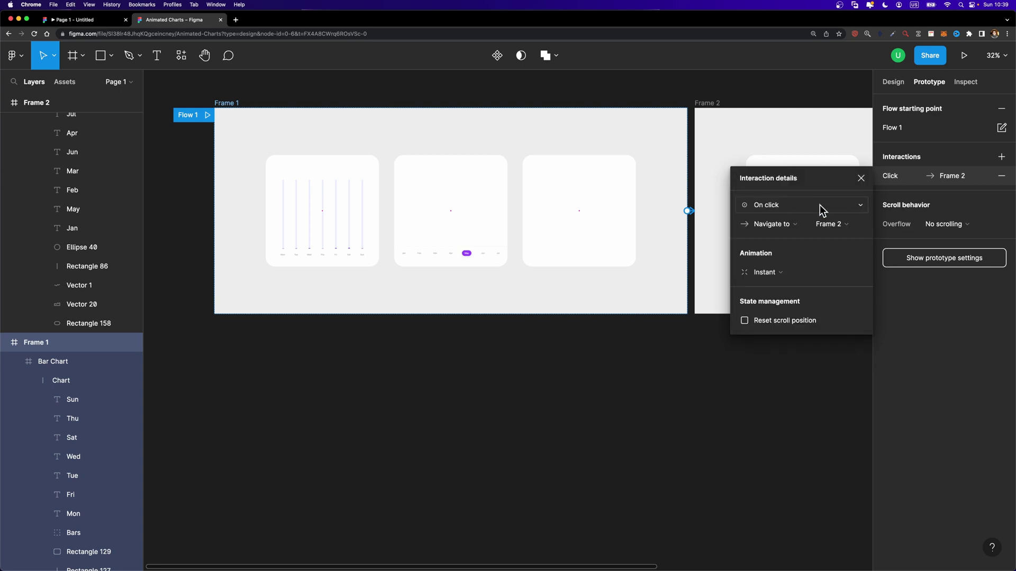
left_click(778, 272)
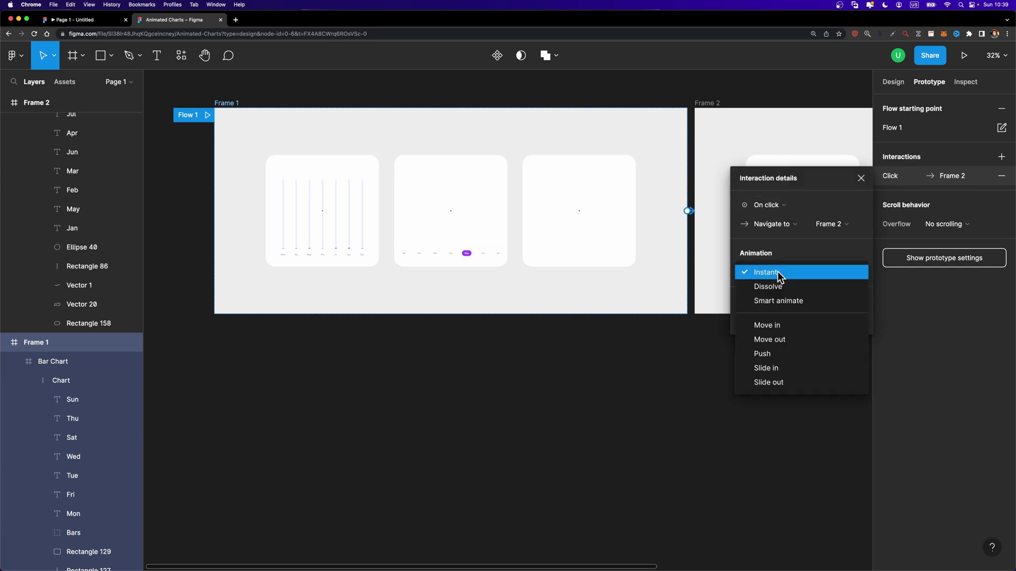
left_click(785, 299)
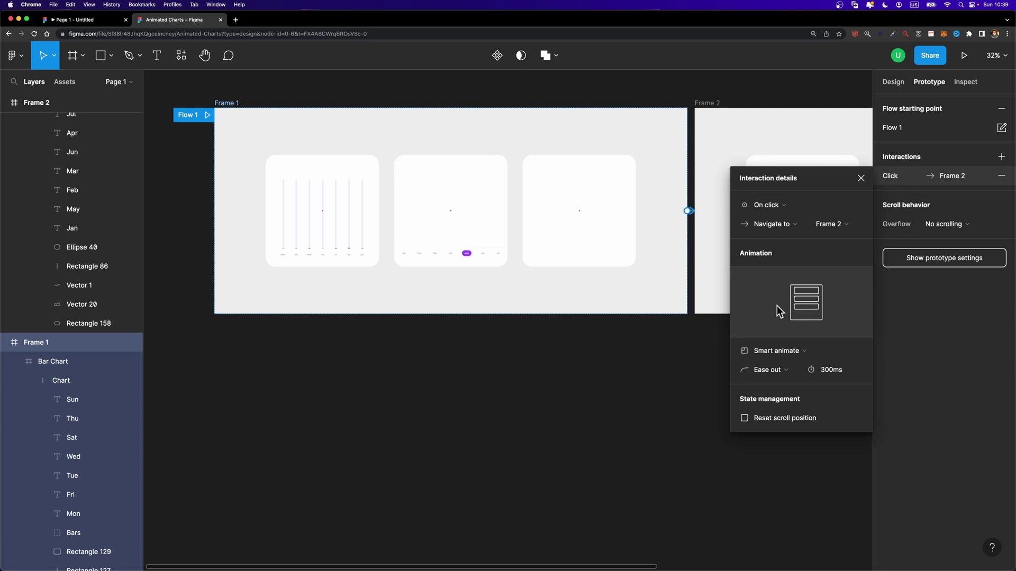
left_click(838, 374)
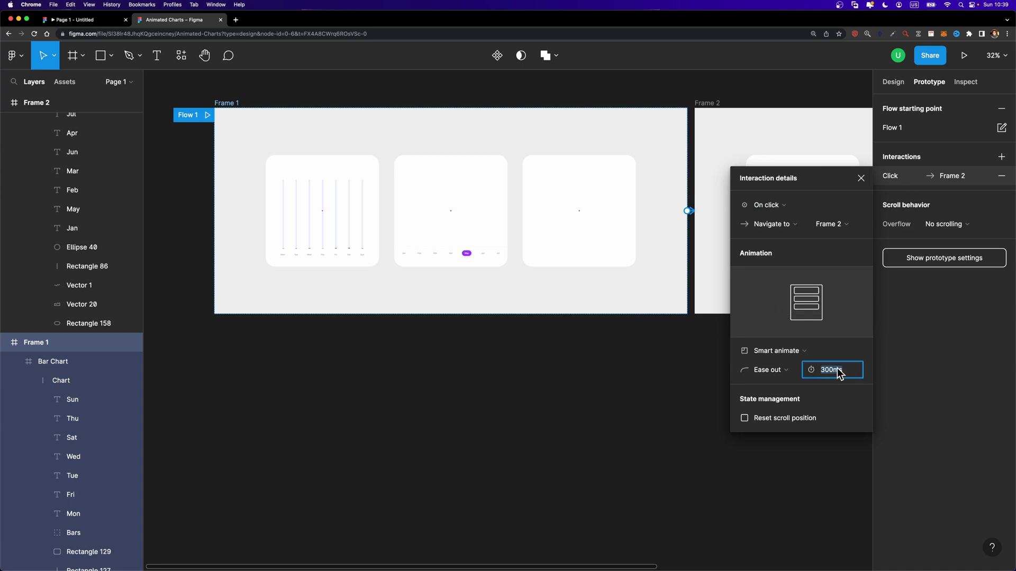
type("1000")
key("Return")
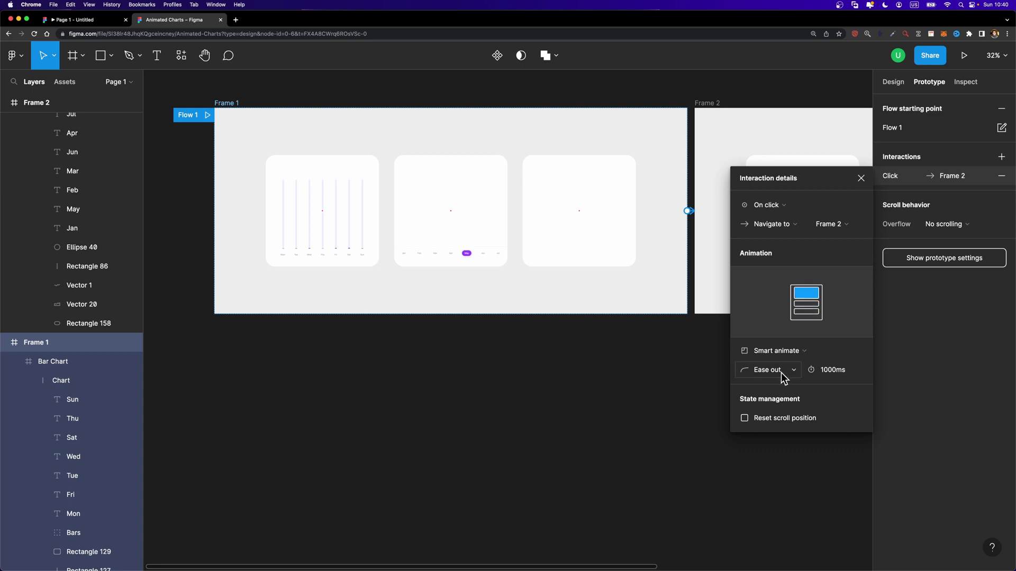
left_click(766, 374)
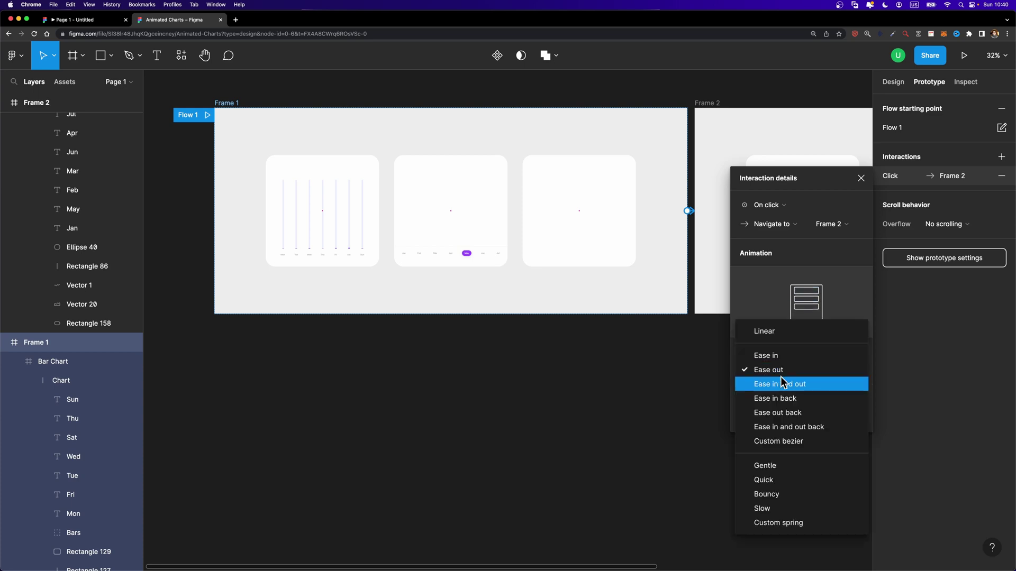
left_click(828, 383)
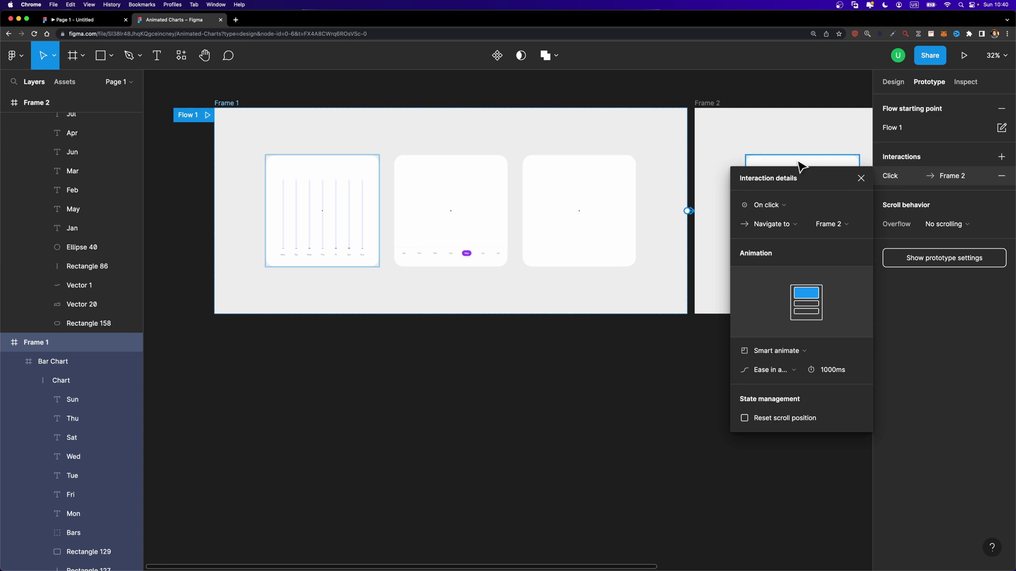
left_click(861, 178)
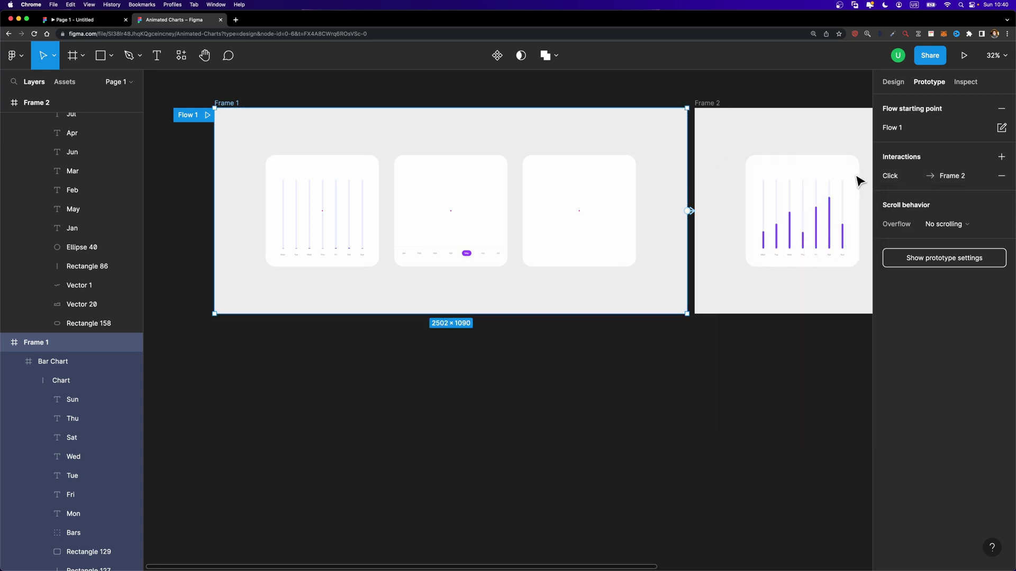
Step: Play the Flow 1 prototype from Frame 1 in a full-screen presentation tab
left_click(207, 115)
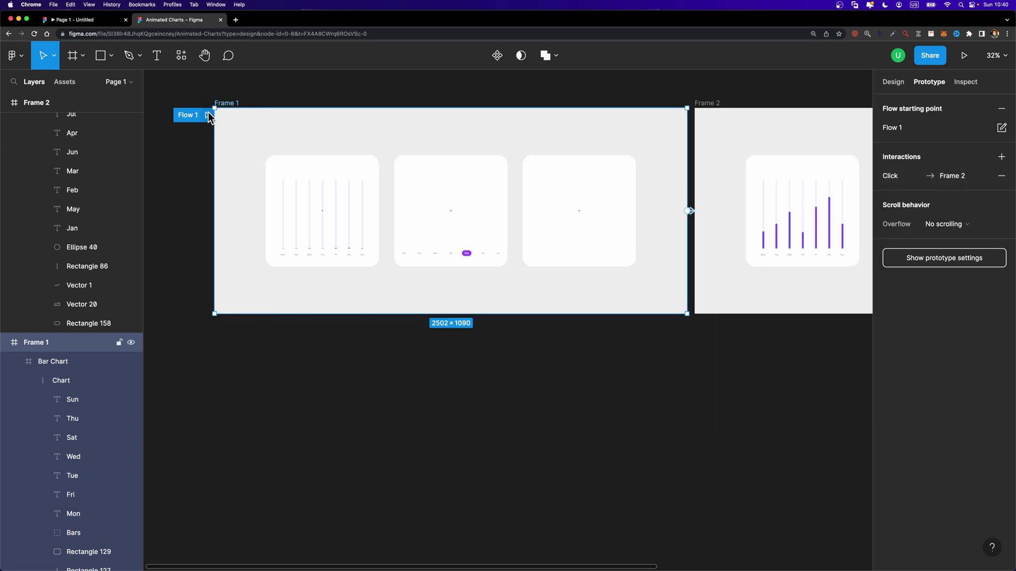